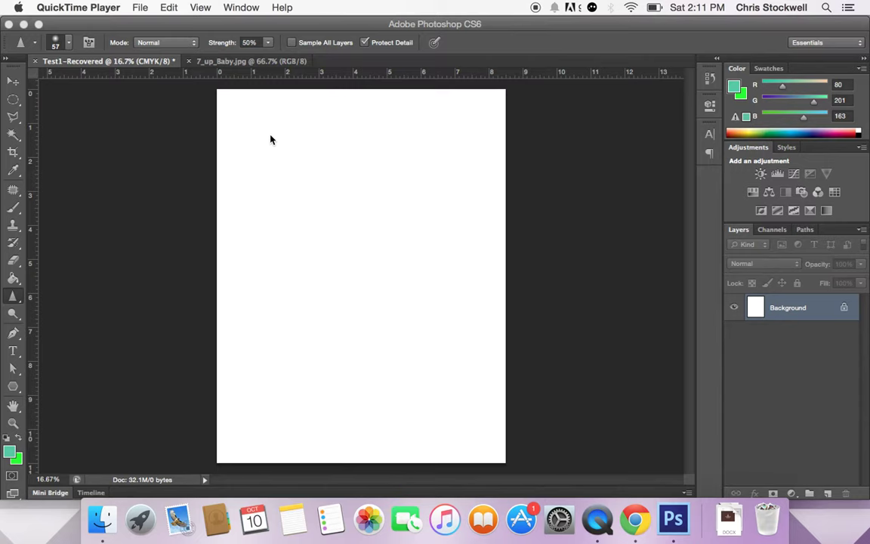
- Draw an elliptical marquee selection about 6 in wide and 6.4 in tall on the upper part of the page
left_click(14, 88)
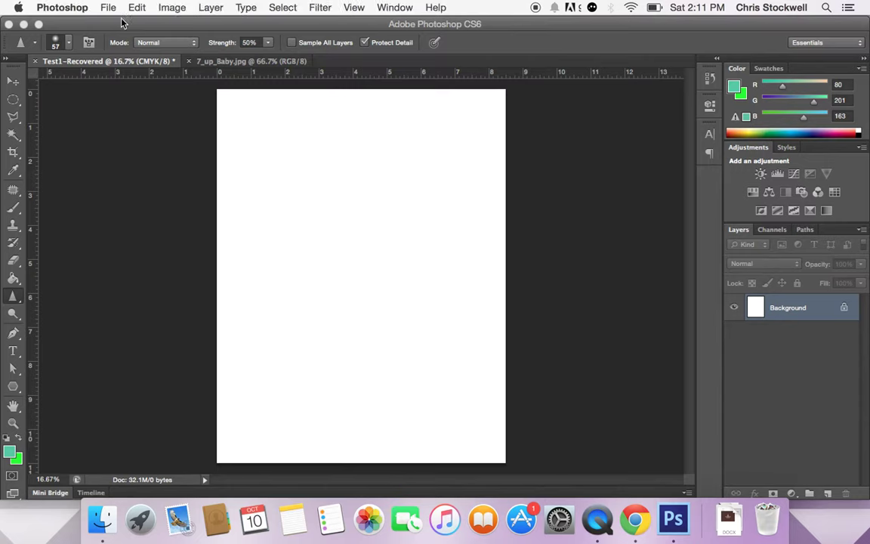
left_click(13, 103)
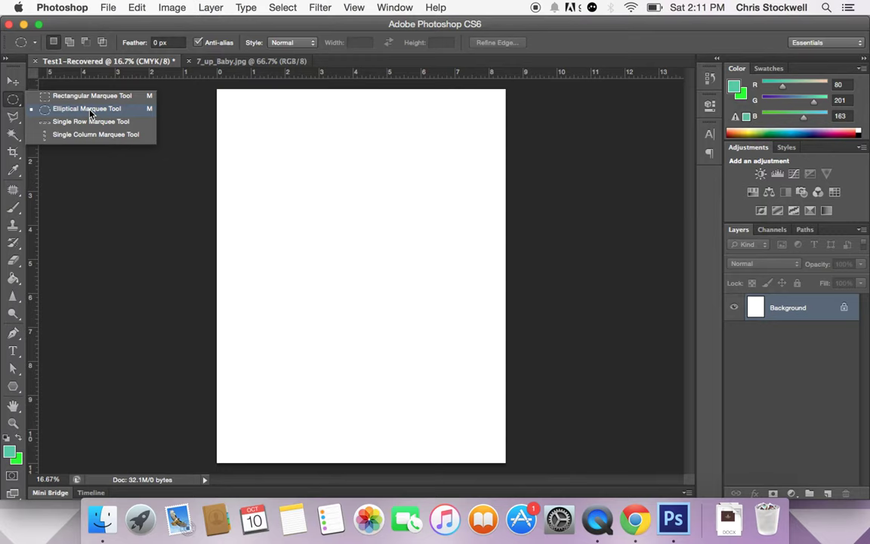
left_click(89, 111)
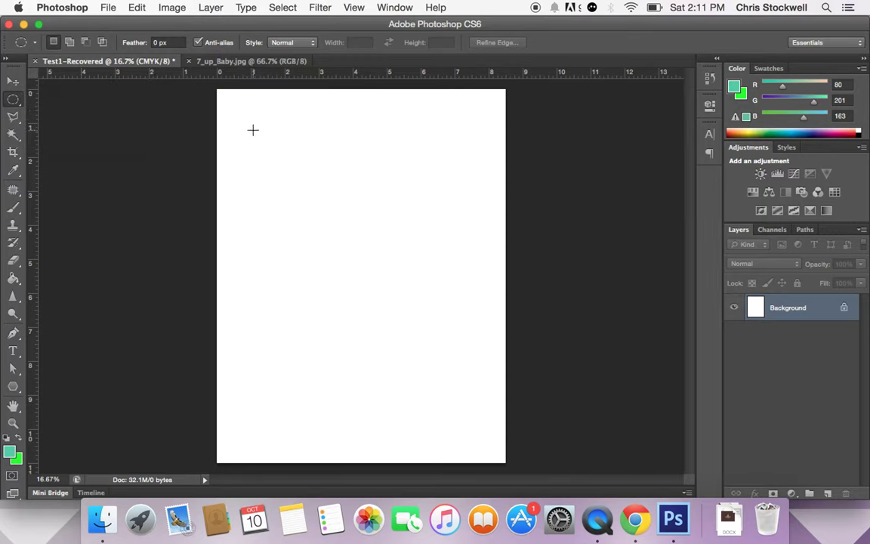
left_click_drag(253, 130, 454, 348)
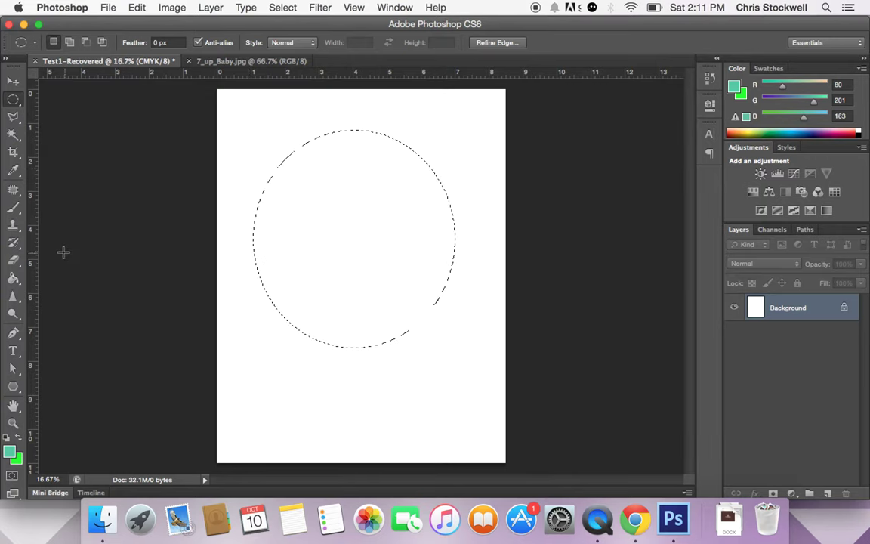
- Fill the elliptical selection with the teal foreground color on the Background layer and undo the fill
left_click(13, 278)
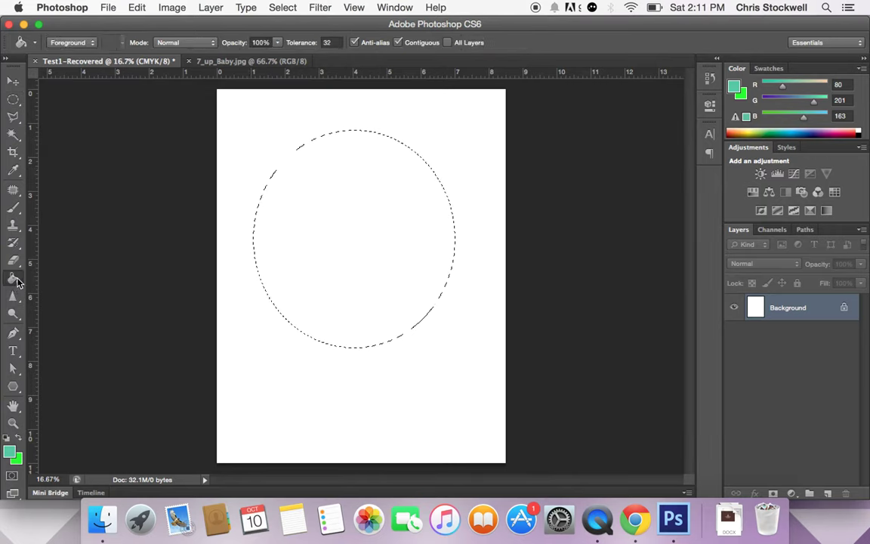
left_click(380, 220)
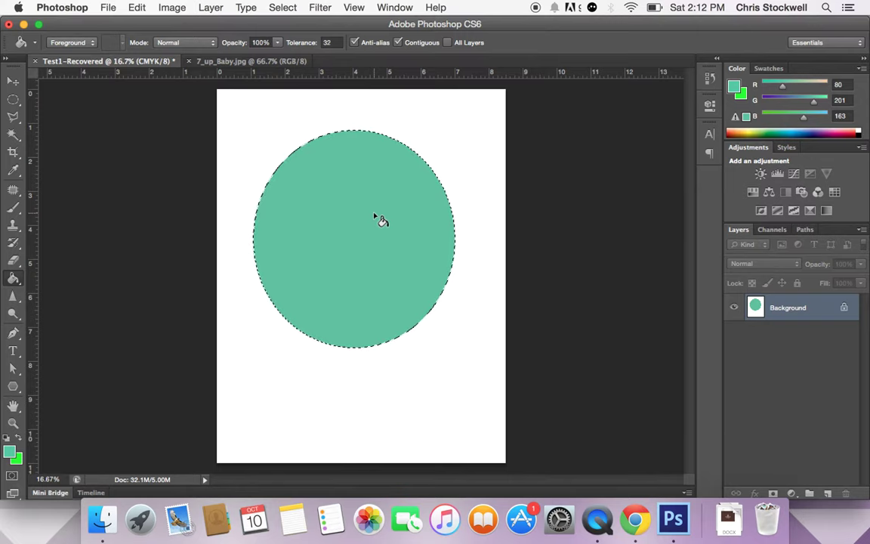
key("super+z")
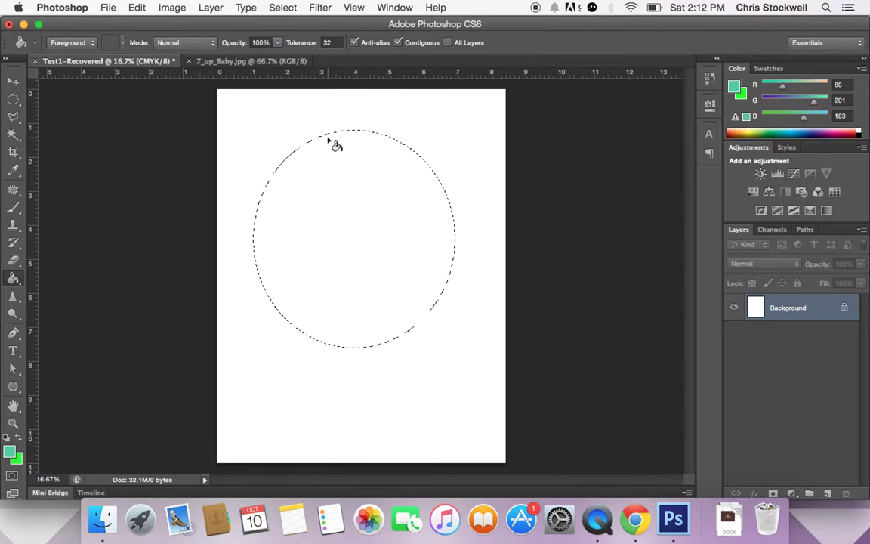
- Deselect the ellipse with the Elliptical Marquee tool, undo the deselection, and deselect it again
left_click(12, 97)
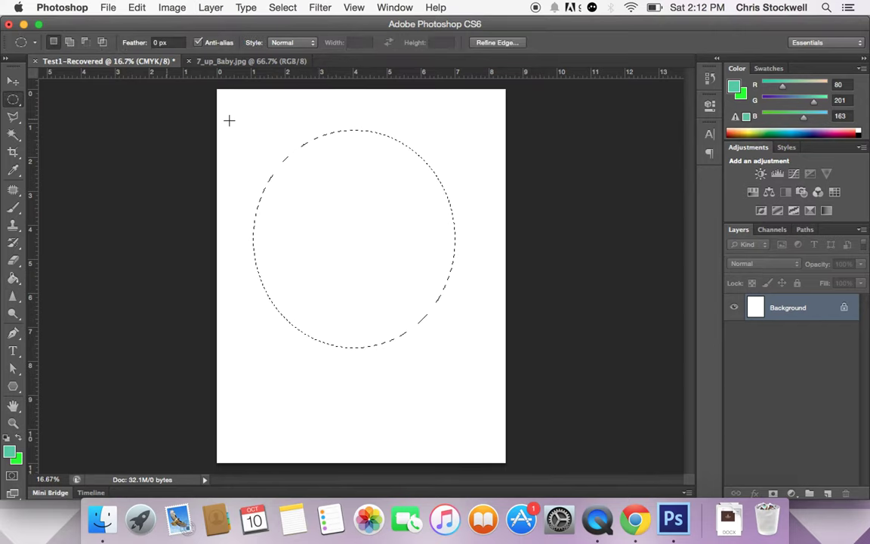
left_click(276, 133)
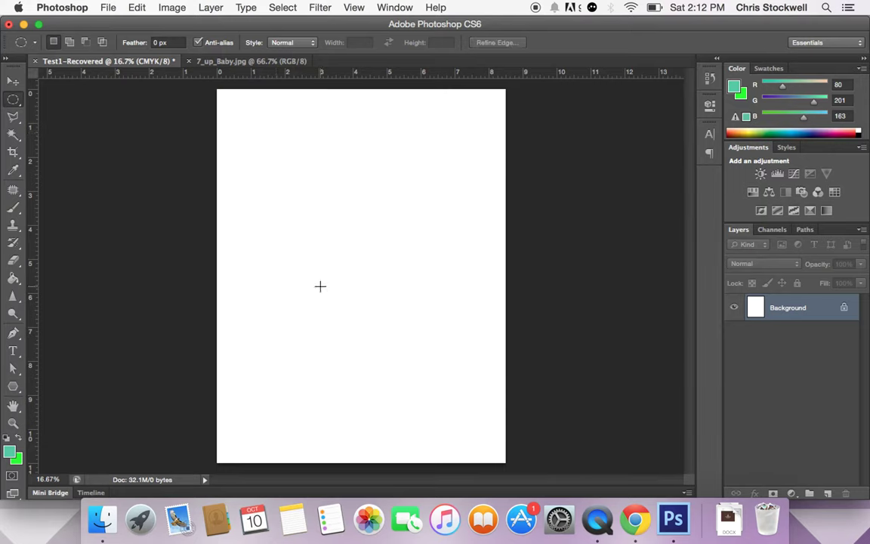
key("super+z")
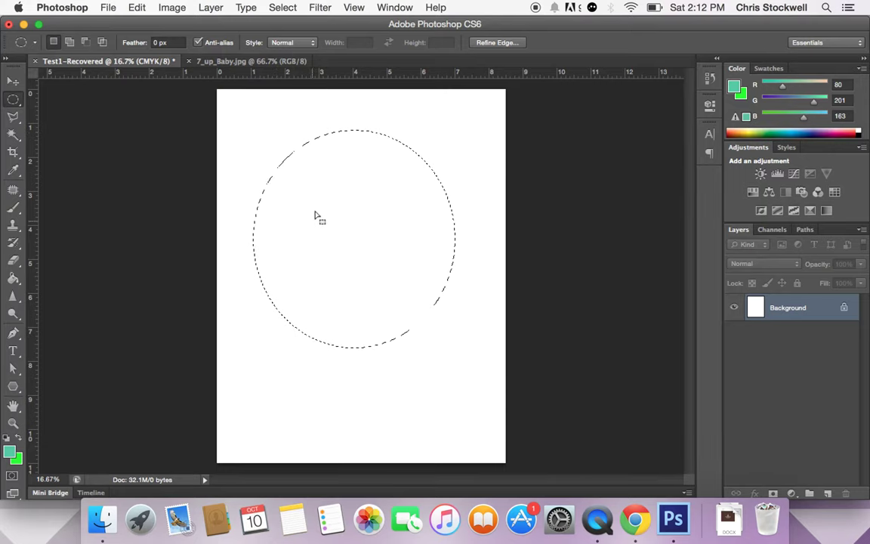
left_click(312, 153)
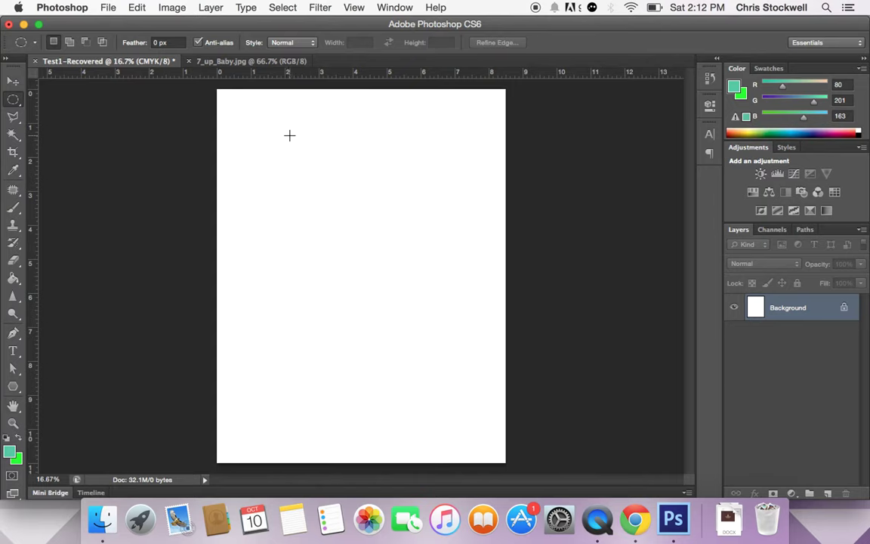
- Draw a narrower elliptical selection about 3.7 in wide and 5.5 in tall, and deselect it
left_click_drag(289, 135, 416, 323)
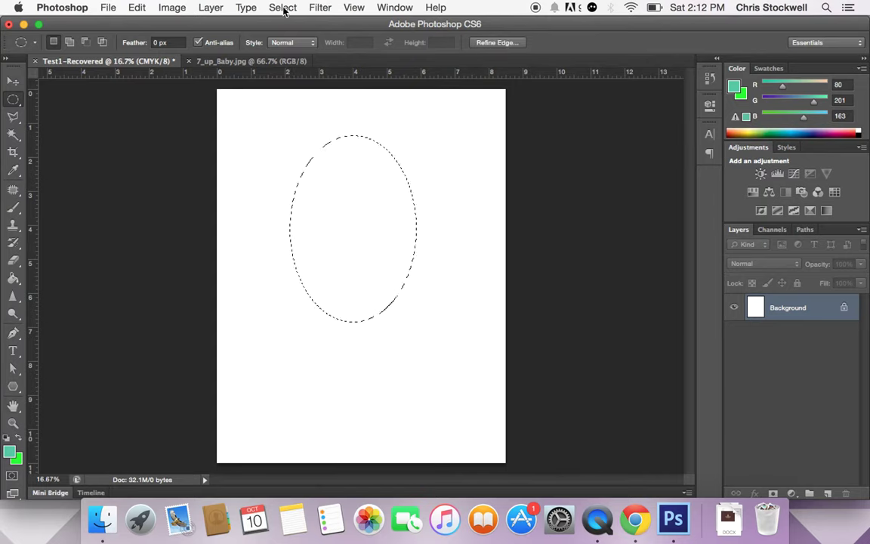
left_click(284, 9)
left_click(296, 36)
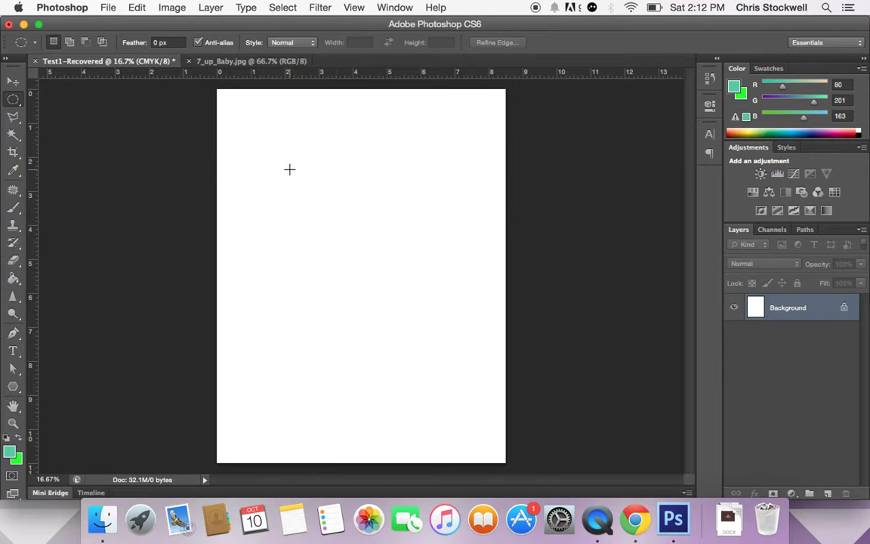
- Draw a perfectly circular marquee selection about 4.2 in across, and deselect it
left_click_drag(290, 169, 432, 320)
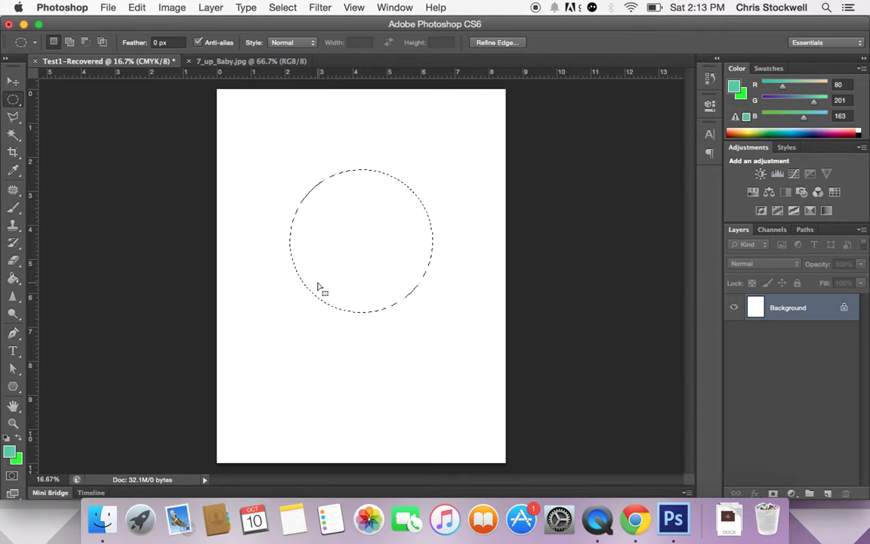
key("super+d")
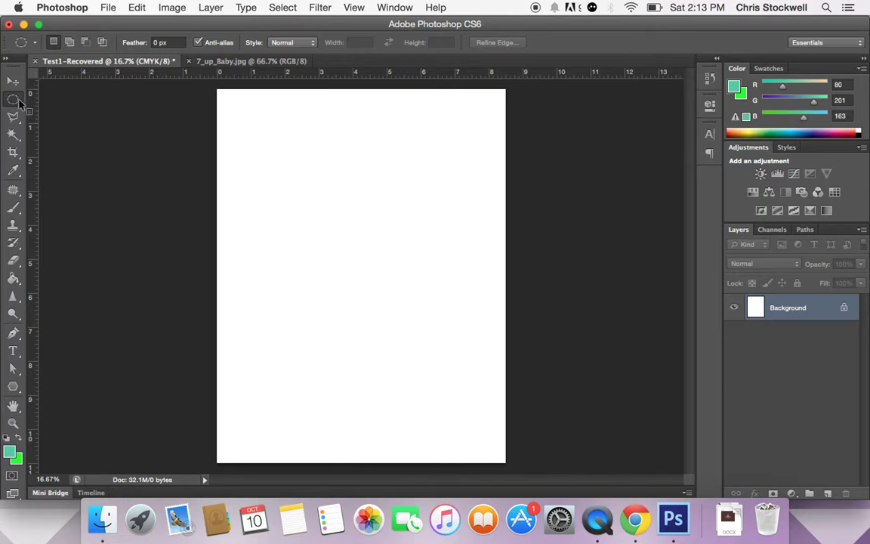
- Draw a rectangular marquee selection about 6.2 in wide and 2.4 in tall, and clear it
left_click(18, 101)
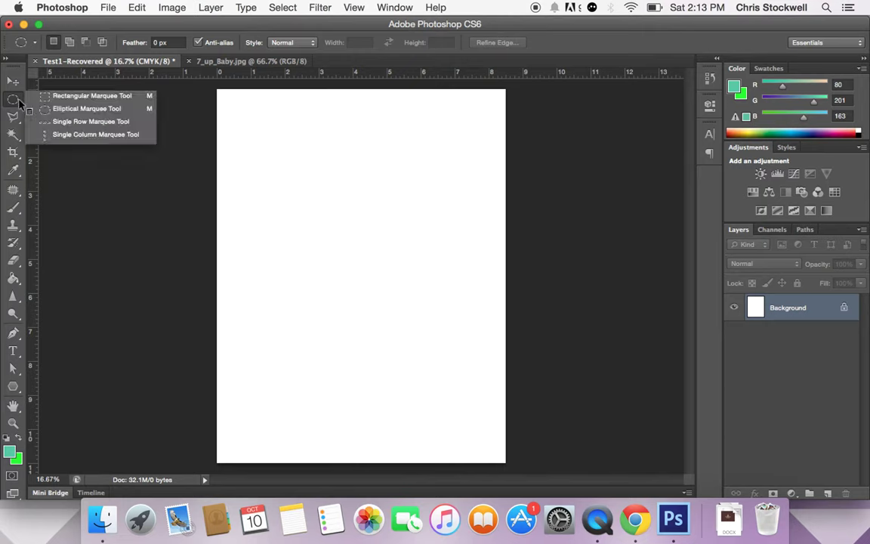
left_click(72, 96)
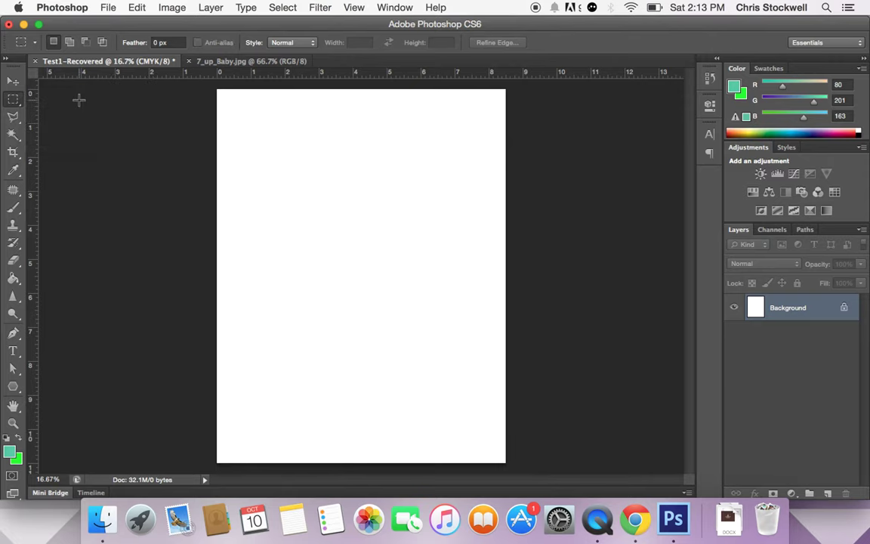
left_click_drag(259, 152, 471, 235)
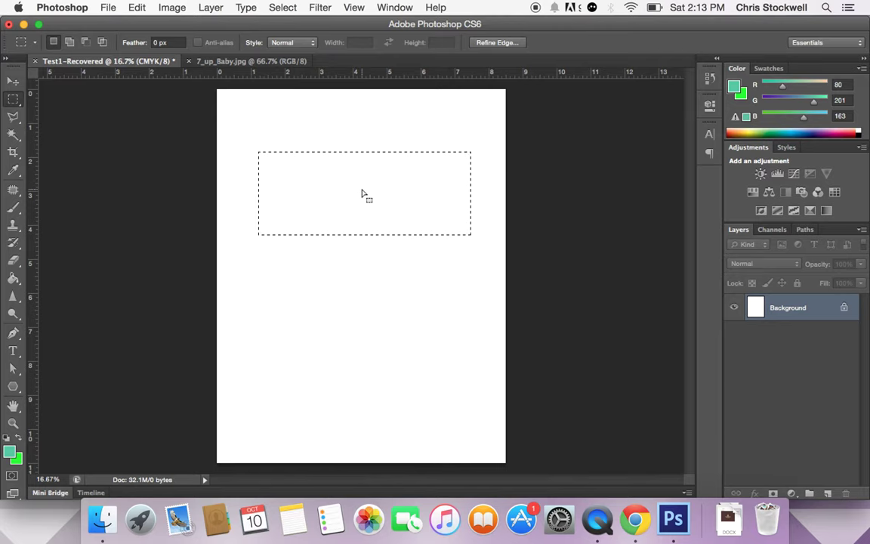
left_click(371, 251)
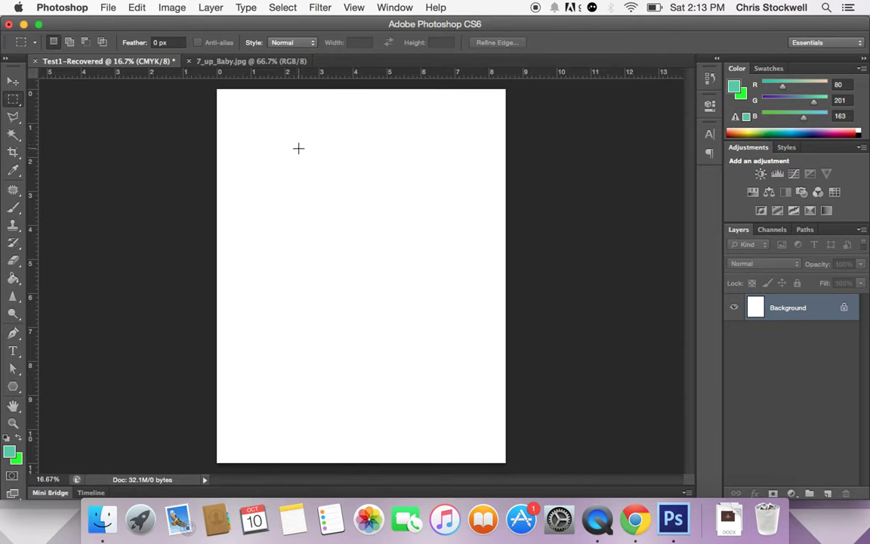
- Draw a perfectly square marquee selection about 4.4 in per side, and deselect it
left_click_drag(299, 148, 447, 306)
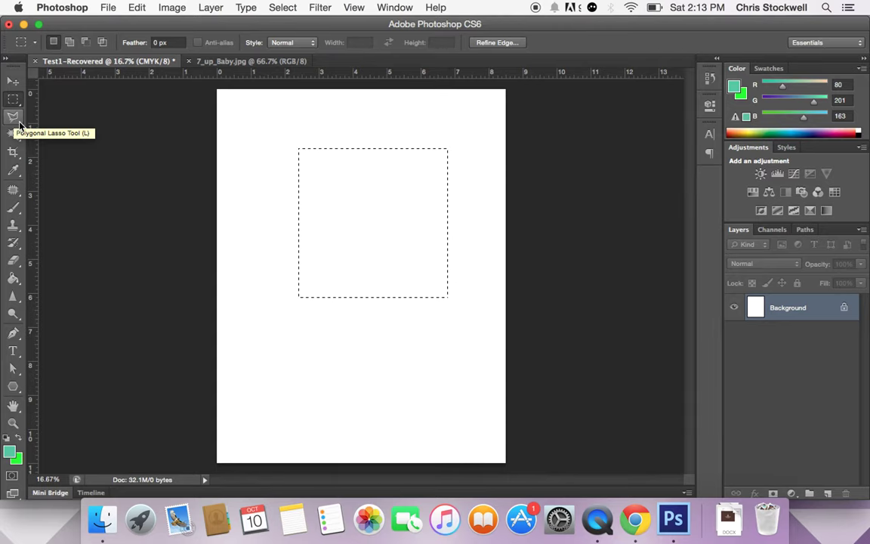
key("super+d")
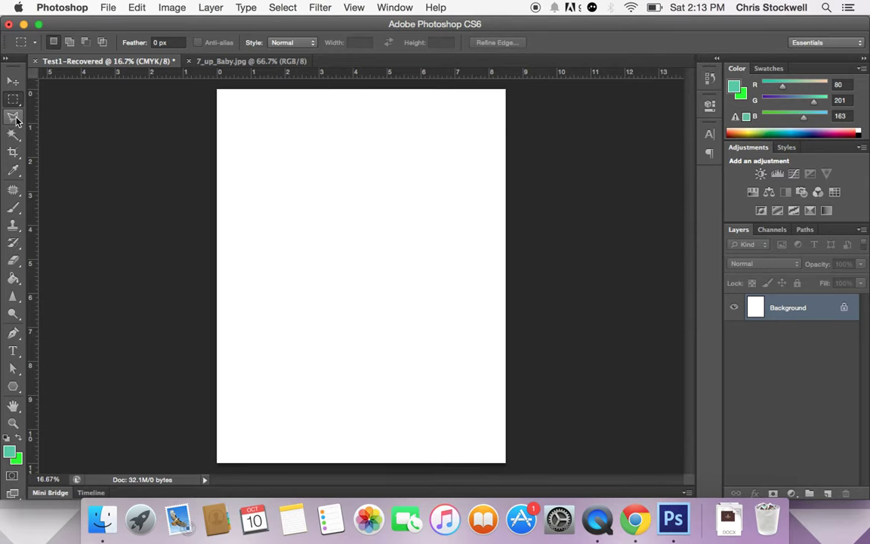
- Trace a closed, irregular freehand selection across the middle of the page with the Lasso tool
left_click(14, 117)
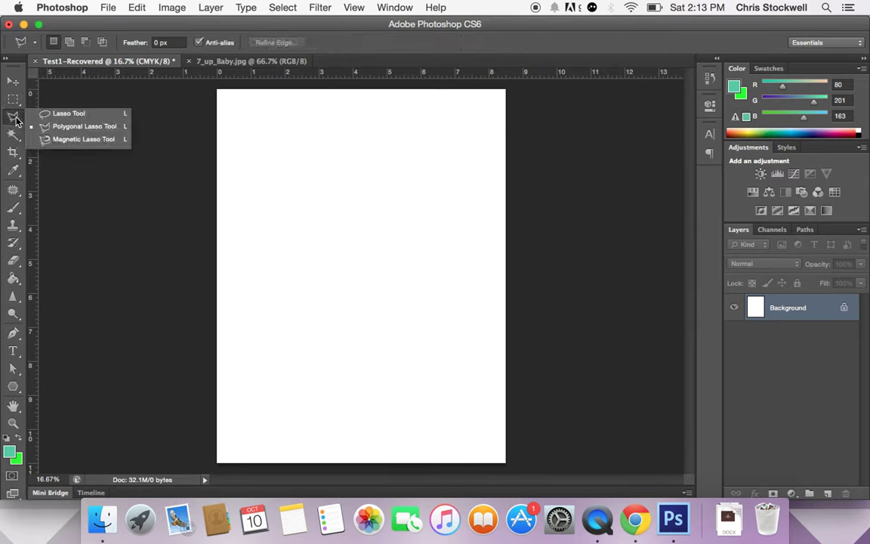
left_click(61, 114)
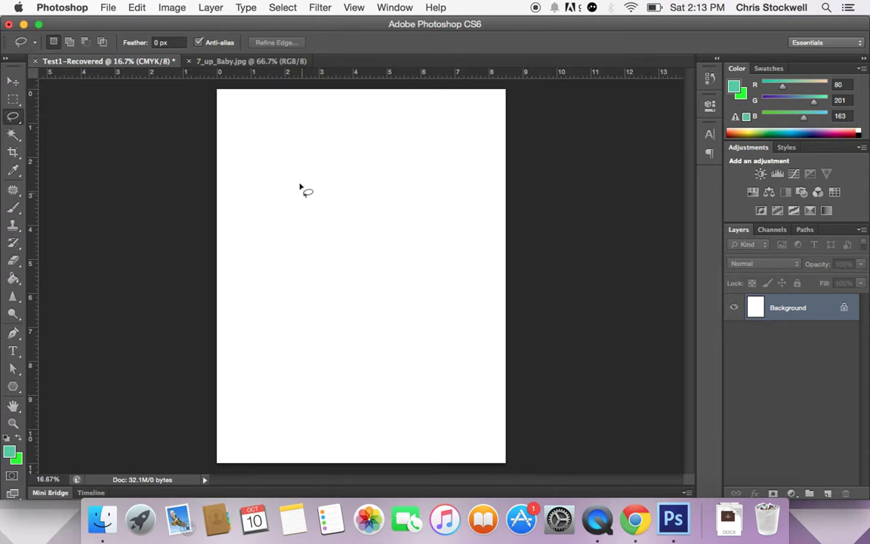
mouse_move(296, 184)
left_mouse_down()
mouse_move(395, 171)
mouse_move(434, 211)
mouse_move(439, 266)
mouse_move(413, 291)
mouse_move(401, 328)
mouse_move(422, 361)
mouse_move(399, 390)
mouse_move(344, 390)
mouse_move(316, 336)
mouse_move(334, 273)
mouse_move(309, 267)
mouse_move(281, 275)
mouse_move(263, 213)
mouse_move(307, 204)
mouse_move(296, 183)
left_mouse_up()
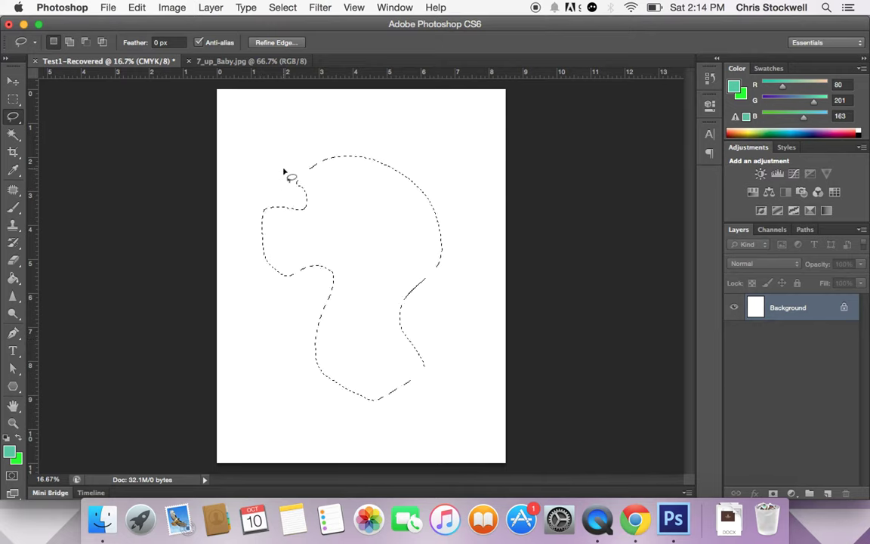
left_click(18, 119)
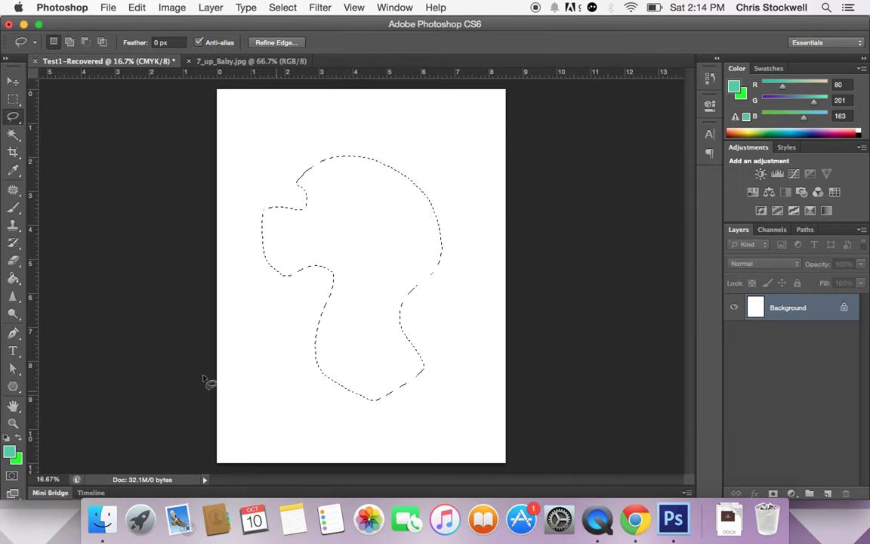
left_click(14, 334)
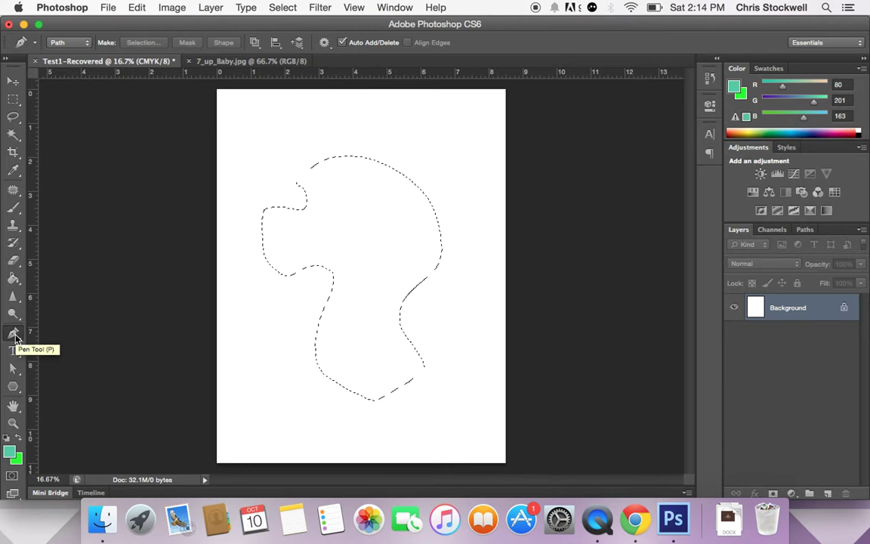
left_click(15, 118)
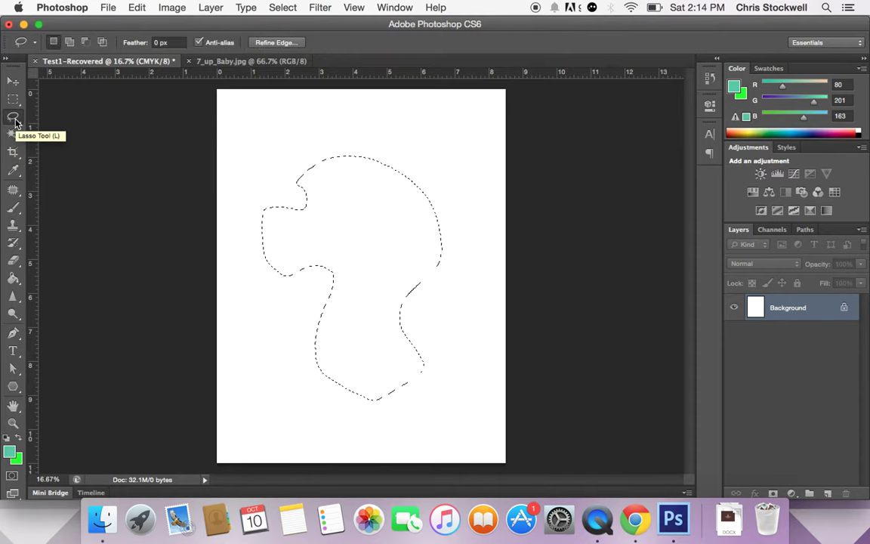
- Replace the freehand selection with a closed nine-cornered, straight-edged selection made with the Polygonal Lasso tool, notched on its left side
left_click(16, 119)
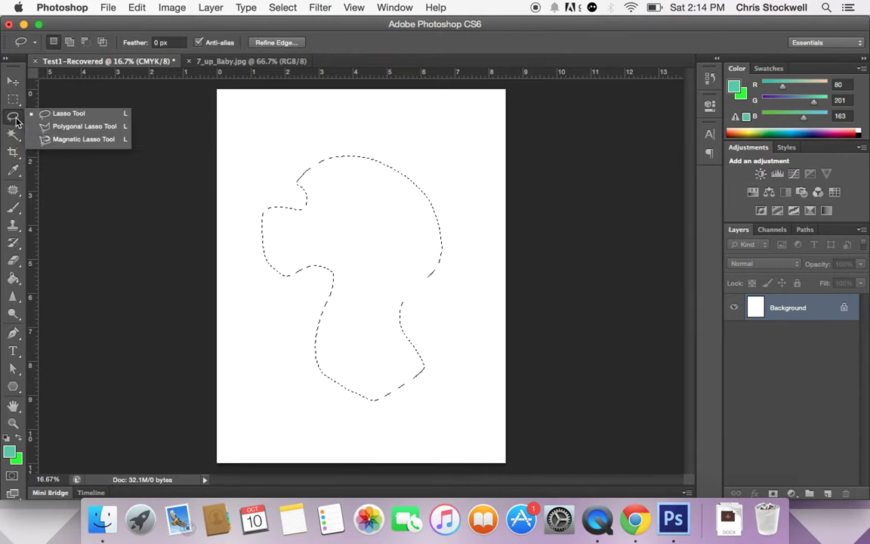
left_click(71, 129)
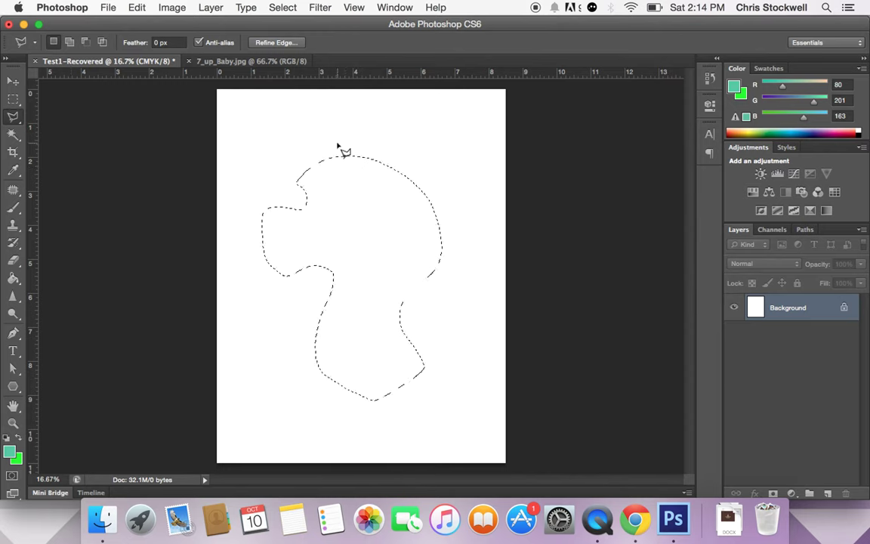
key("super+d")
left_click(305, 150)
left_click(467, 199)
left_click(442, 248)
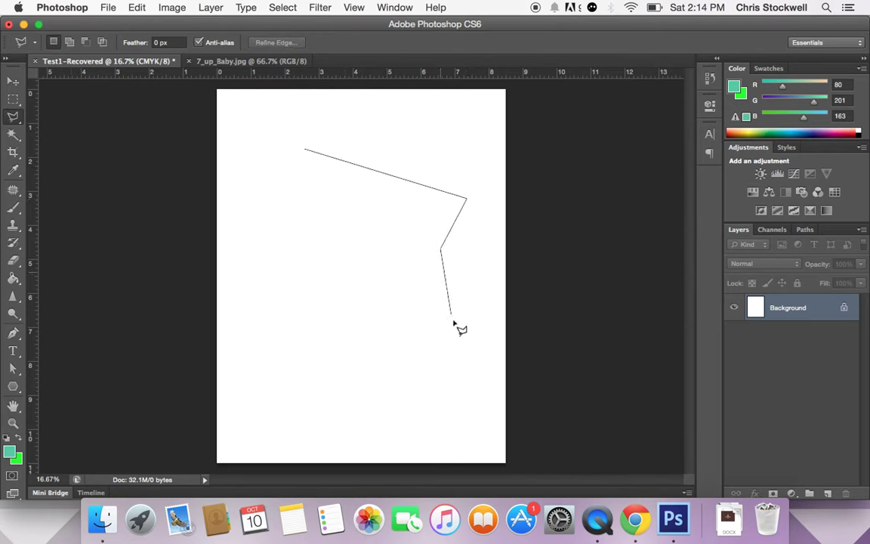
left_click(477, 407)
left_click(282, 407)
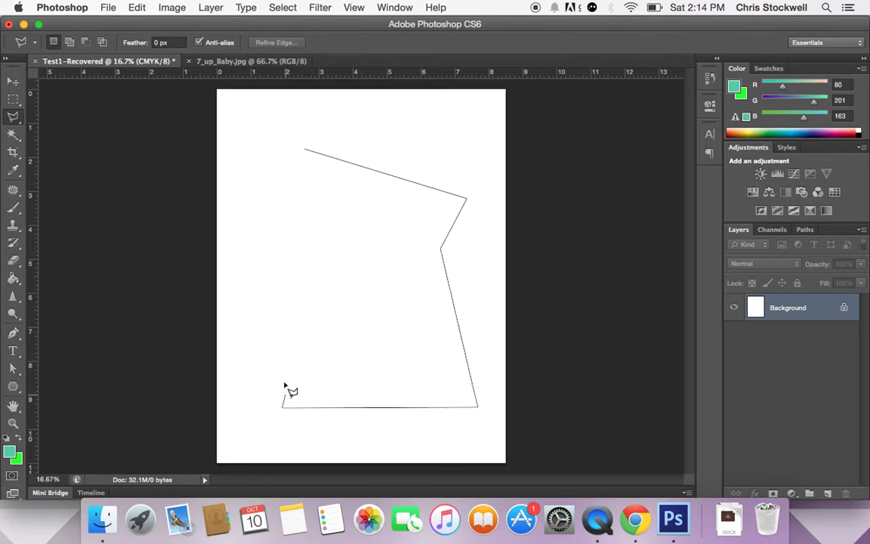
left_click(284, 254)
left_click(363, 246)
left_click(319, 212)
left_click(280, 206)
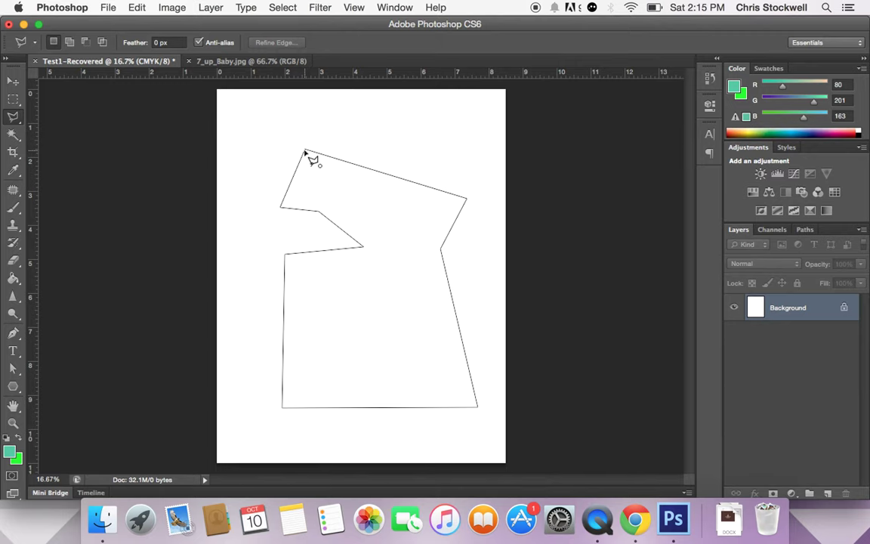
left_click(306, 153)
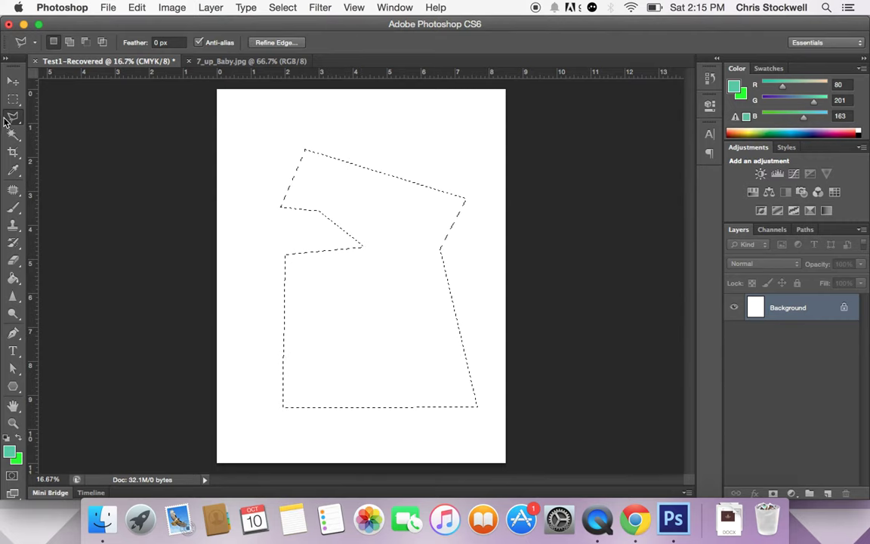
- Add a new layer and fill the polygonal selection on it with the teal foreground color using the Paint Bucket
left_click(13, 279)
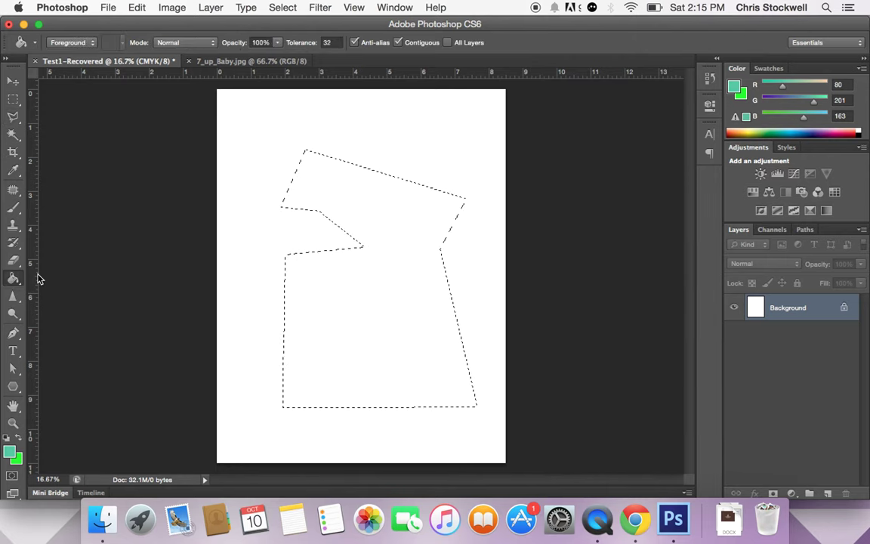
left_click(827, 492)
left_click(388, 305)
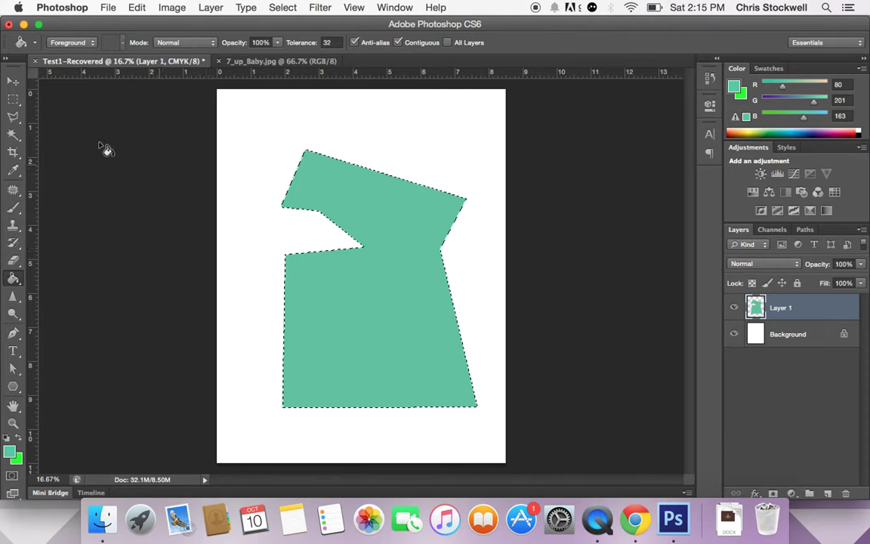
- Select a rectangle about 3.3 by 2.5 in overlapping the teal shape's left side, fill all of it with bright green, and deselect
left_click(18, 102)
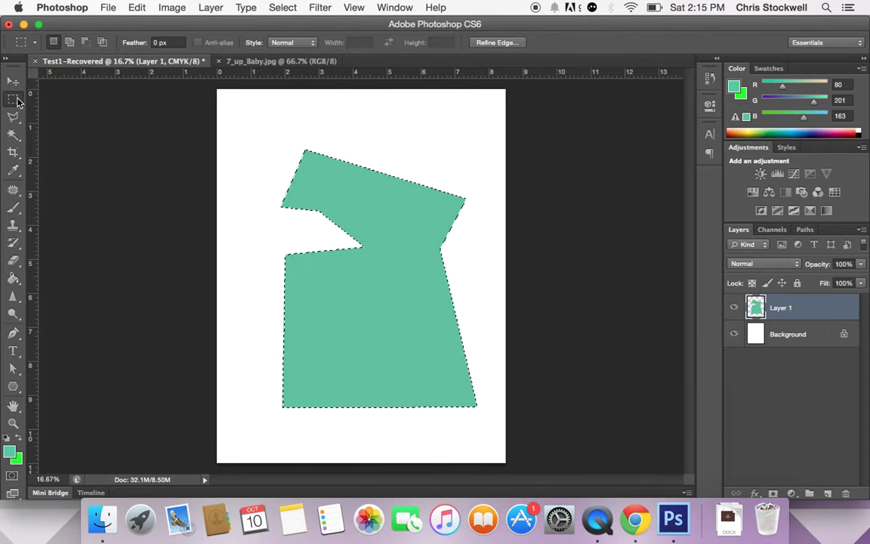
left_click(268, 273)
left_click_drag(362, 338, 381, 359)
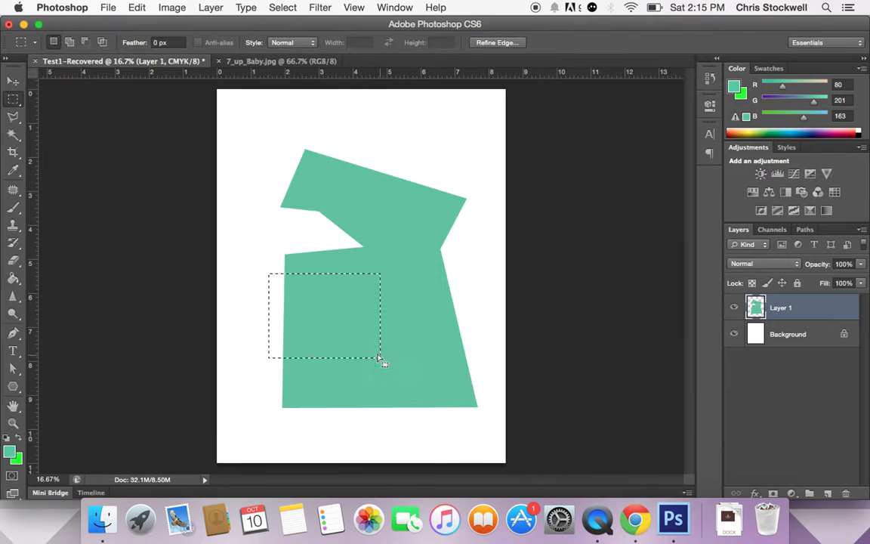
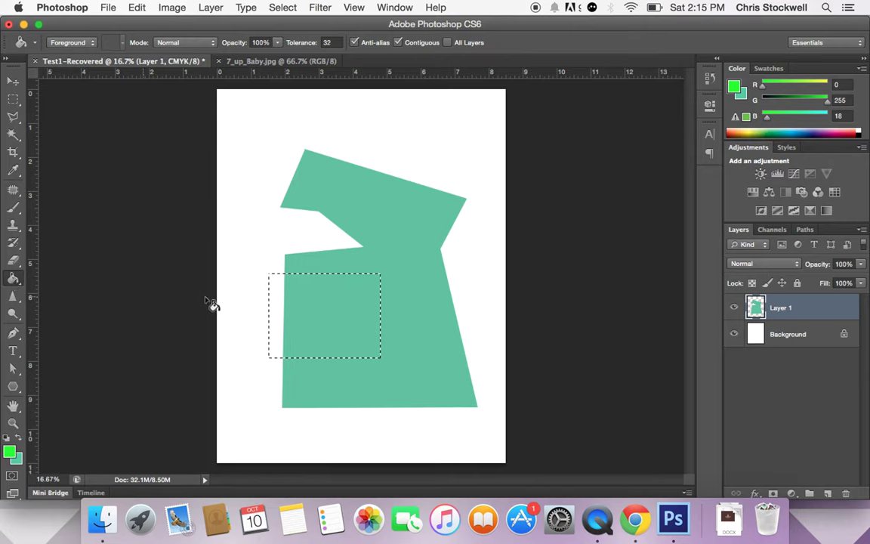
left_click(333, 317)
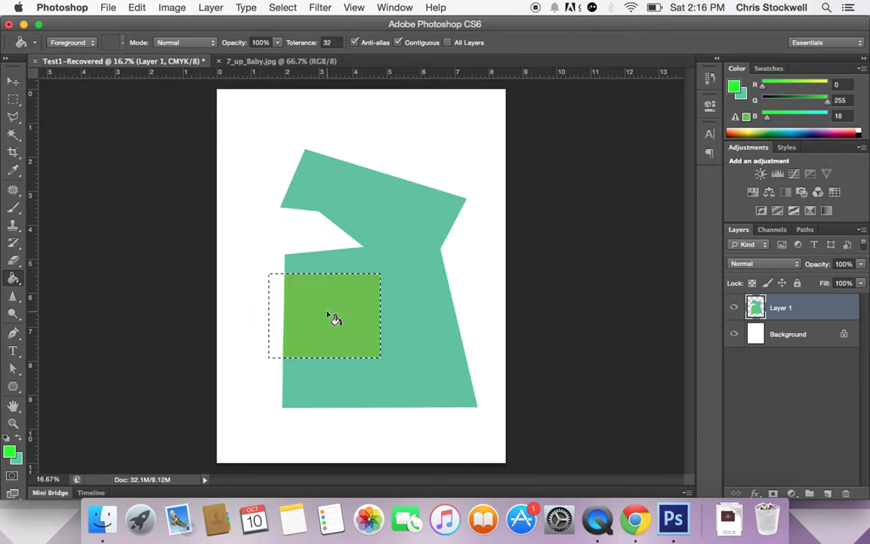
left_click(279, 312)
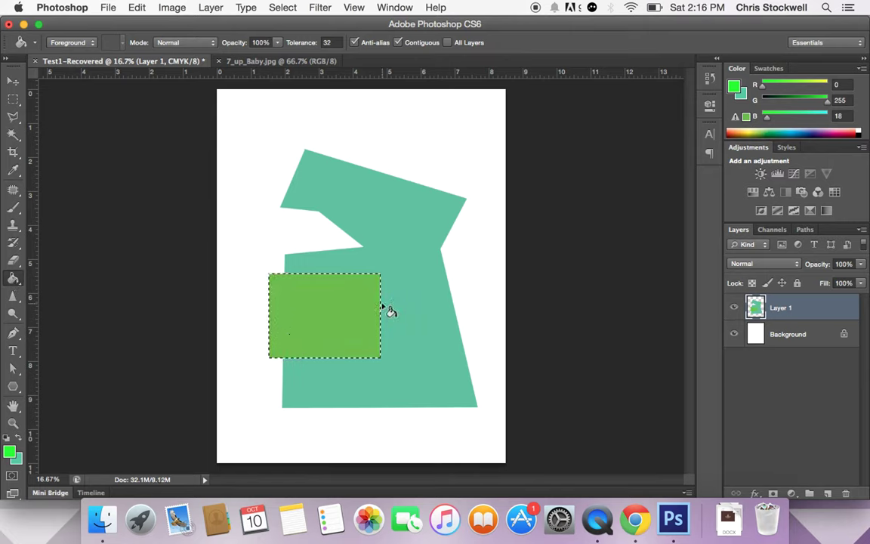
key("super+d")
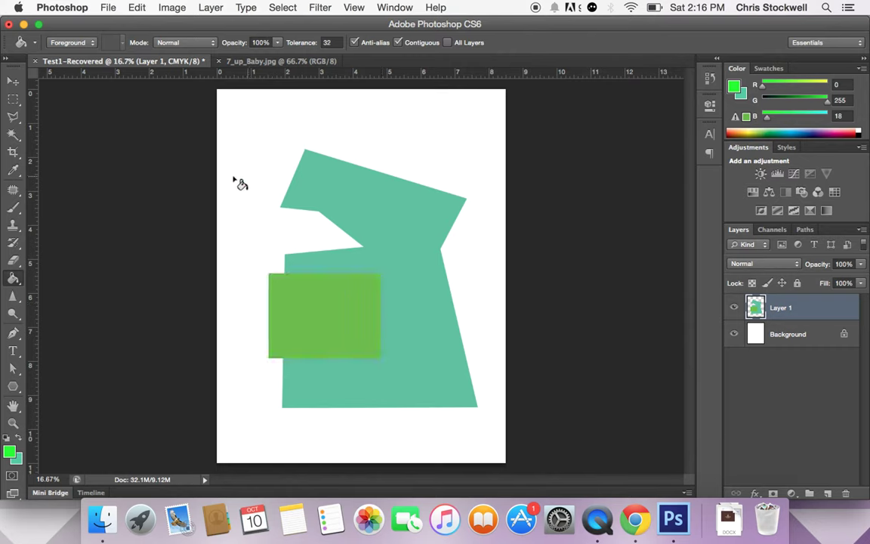
- Use the Magic Wand to select the teal area, replace that with a selection of the green rectangle, and deselect
left_click(14, 136)
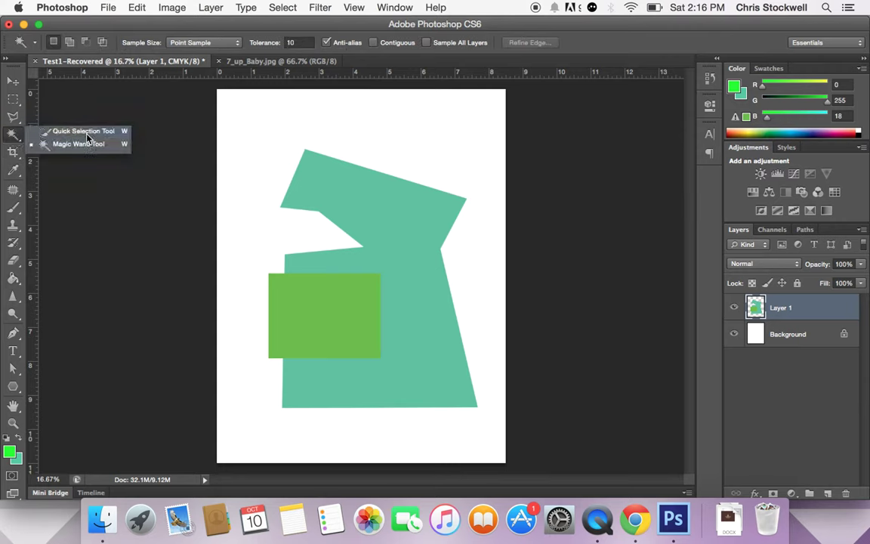
left_click(91, 147)
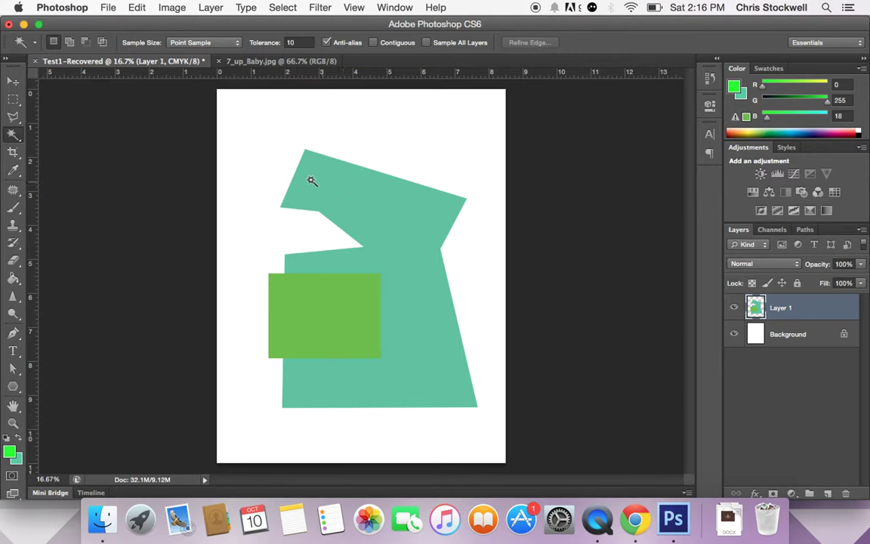
left_click(379, 204)
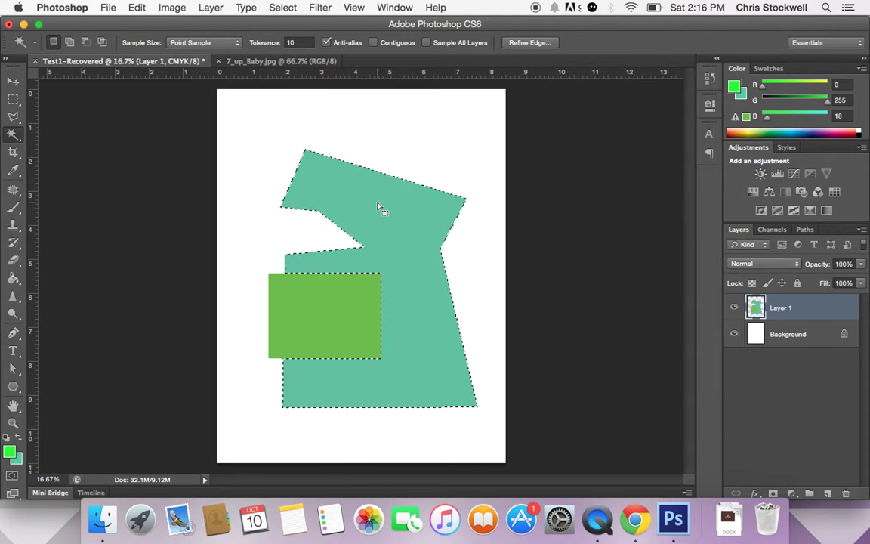
left_click(338, 300)
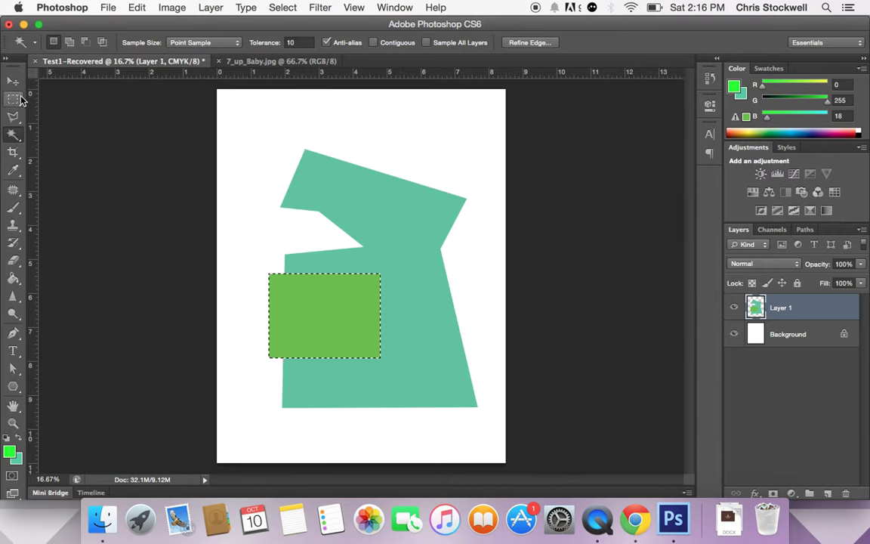
key("super+d")
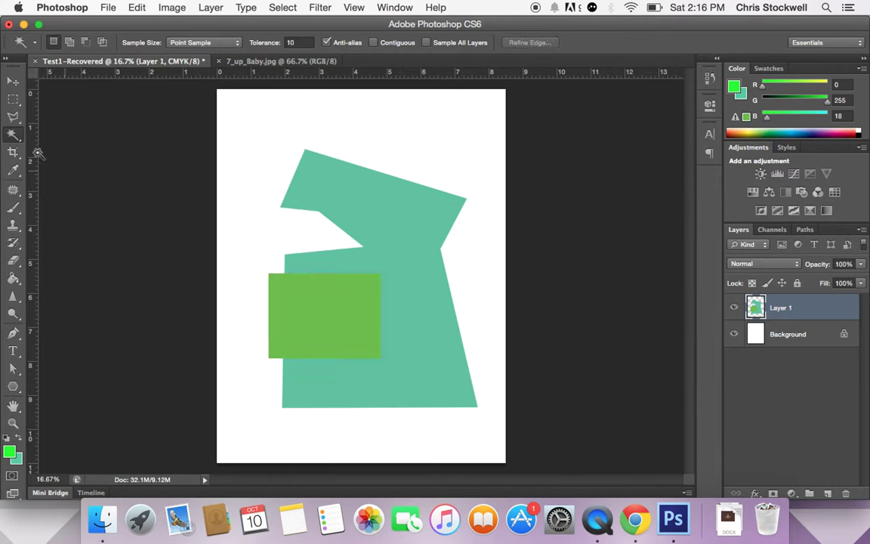
- Cut a thin horizontal strip about 0.2 in high across the lower part of the teal shape, just below the green rectangle, and deselect
left_click(13, 99)
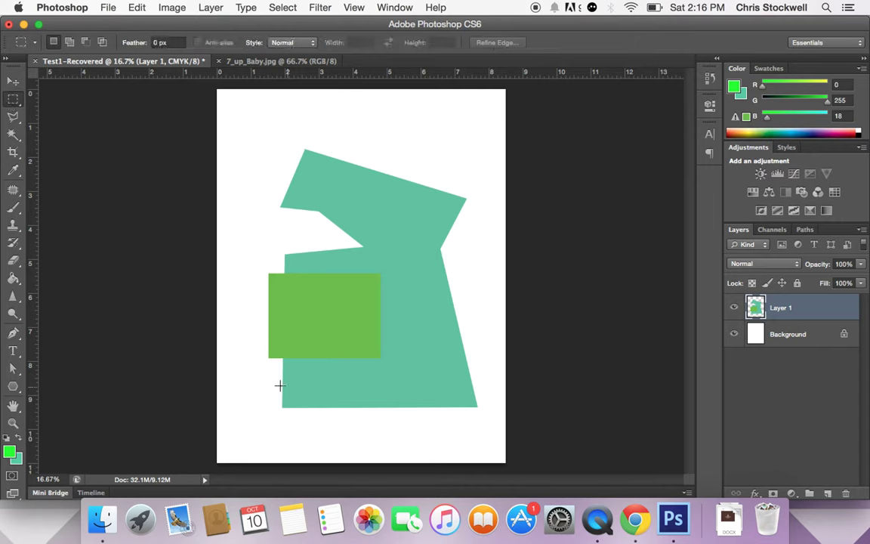
left_click_drag(266, 382, 488, 388)
key("Delete")
key("super+d")
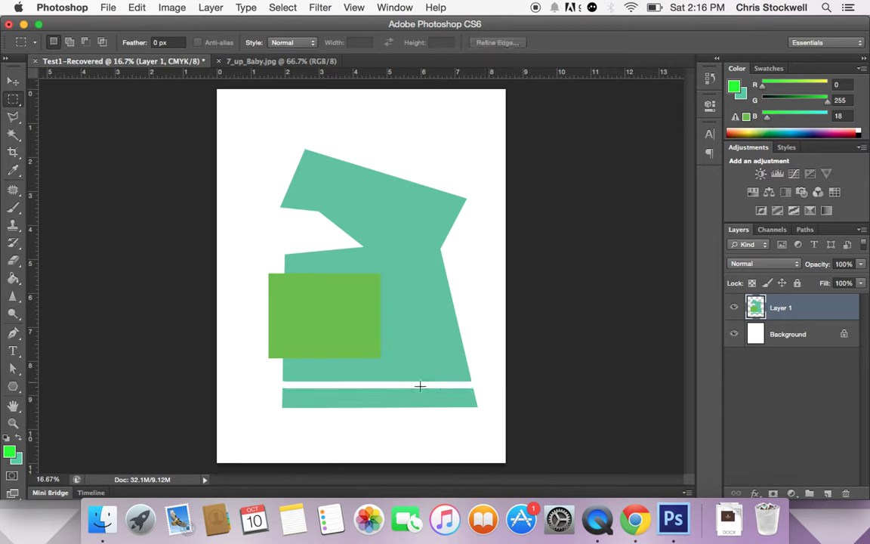
- Select the upper teal piece with the contiguous Magic Wand, and turn Contiguous off to select both separated teal pieces
left_click(13, 134)
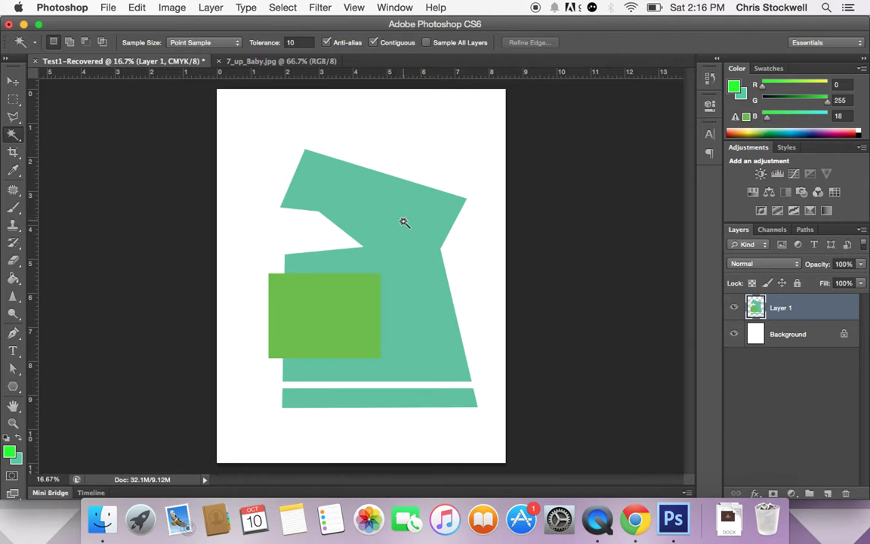
left_click(401, 223)
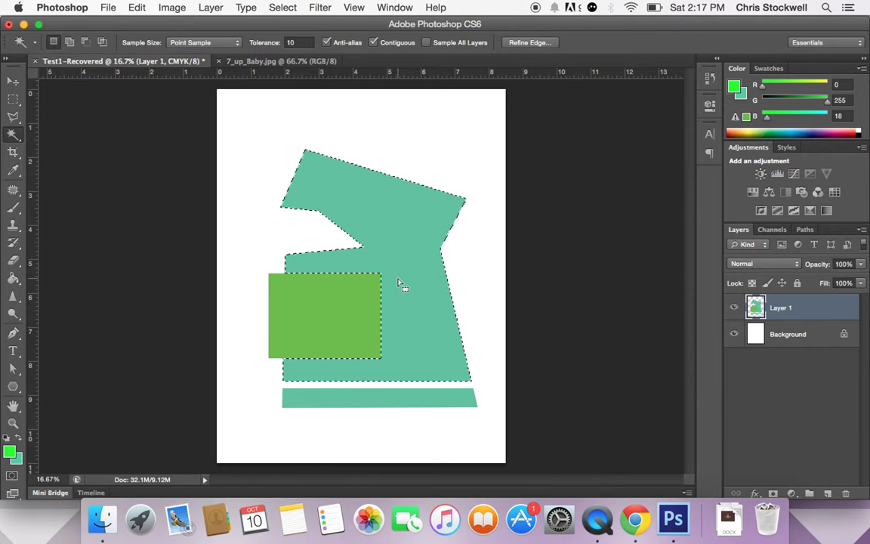
left_click(373, 43)
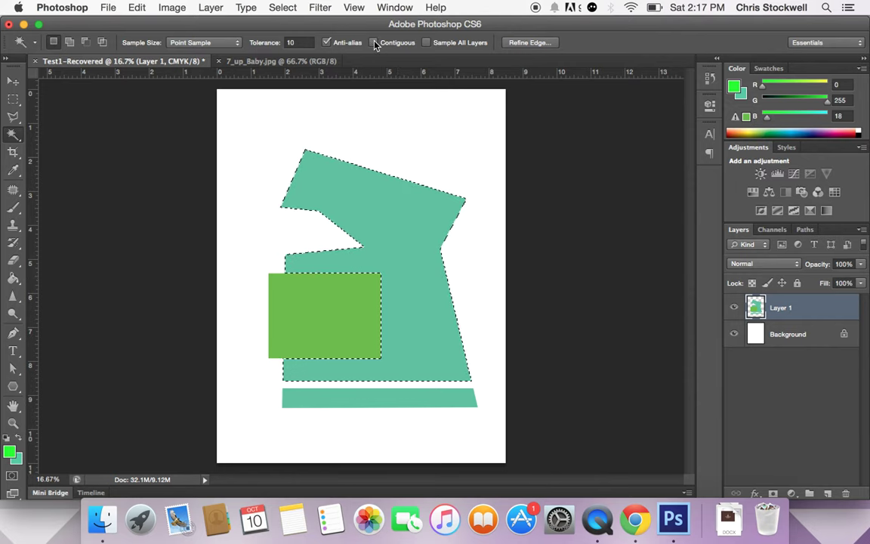
left_click(405, 229)
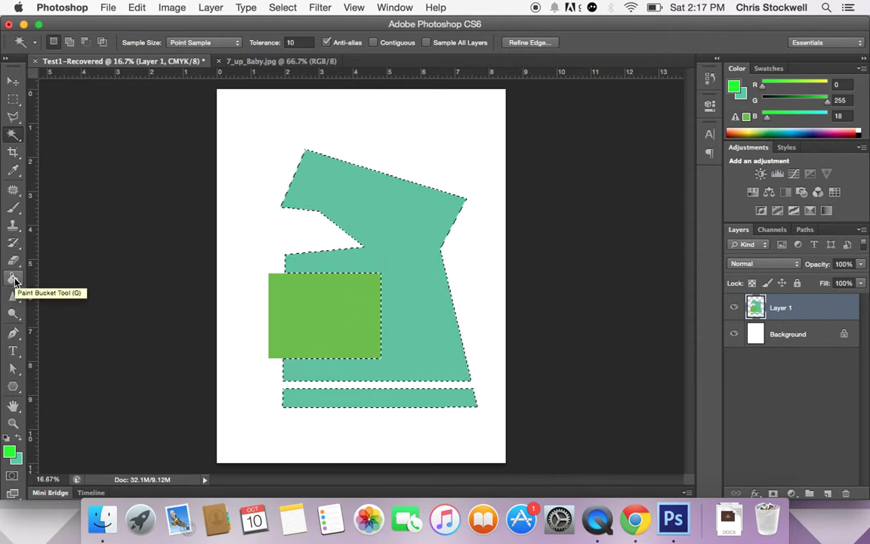
- Fill the selected teal pieces with a diagonal green-to-teal linear gradient running from the upper-left corner to the lower-right corner, and deselect
left_click_drag(18, 281, 55, 274)
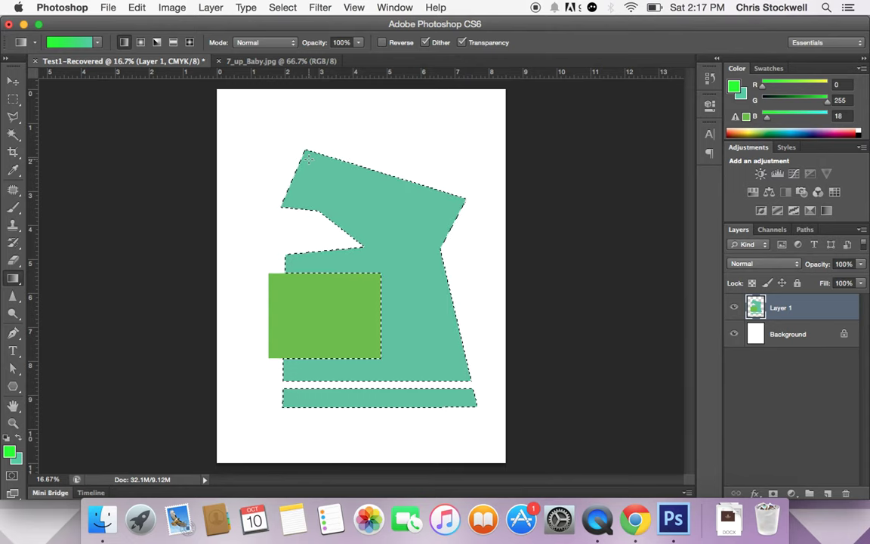
left_click_drag(309, 159, 405, 315)
left_click_drag(463, 407, 469, 408)
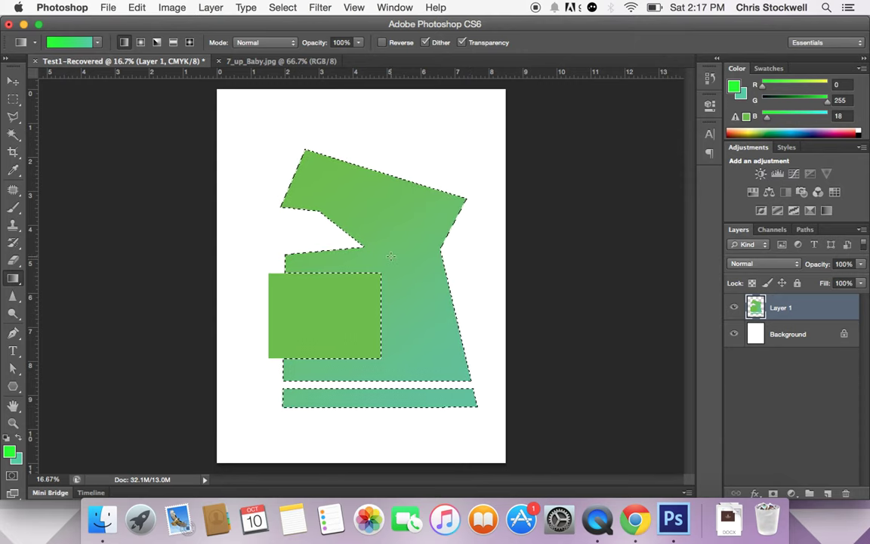
key("super+d")
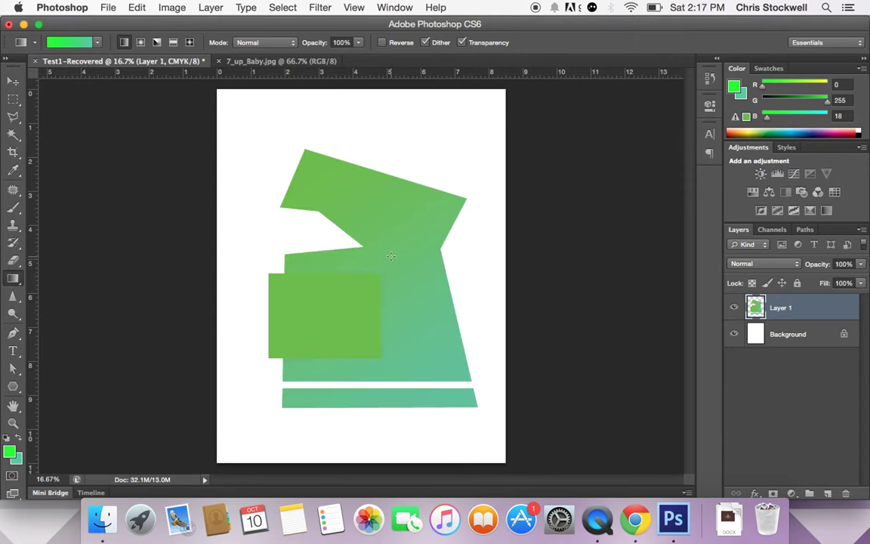
- Select a band of the gradient with the Magic Wand, add the remaining bands and the green rectangle to the selection, and deselect
left_click(13, 136)
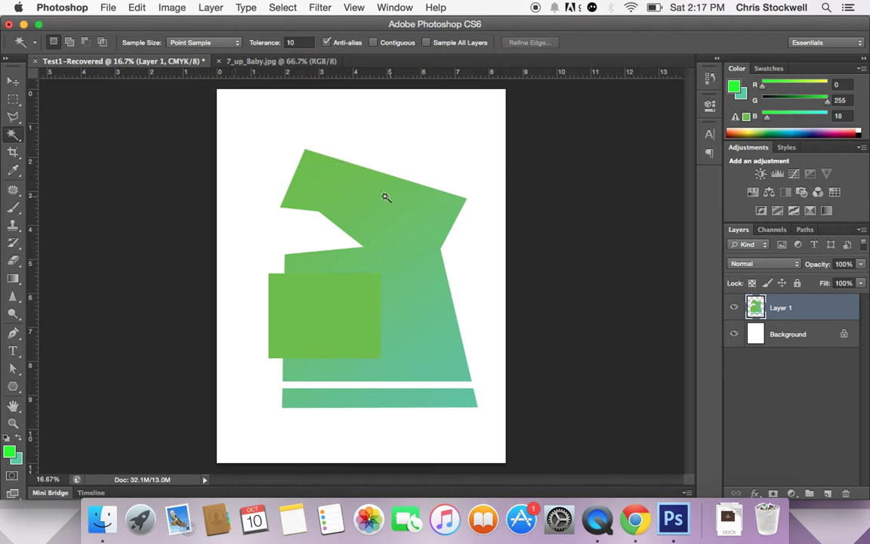
left_click(358, 188)
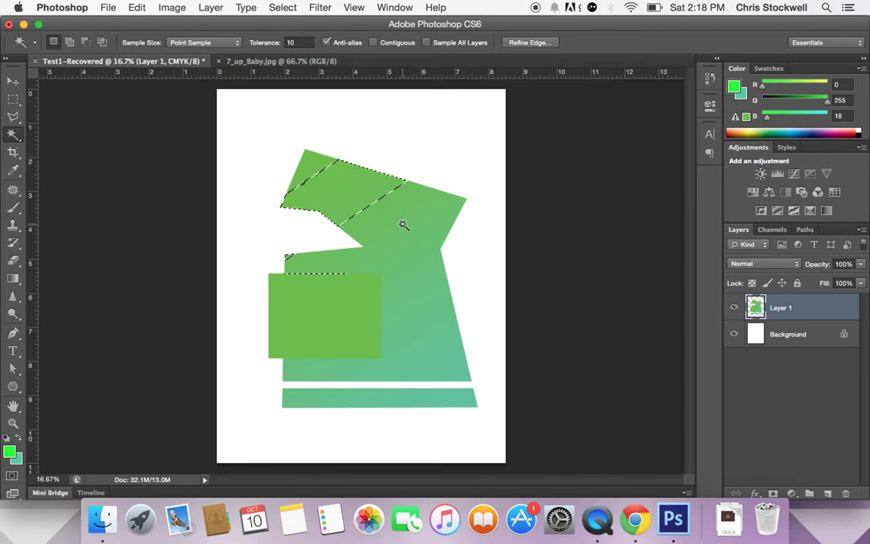
key("shift")
left_click(395, 216, "shift")
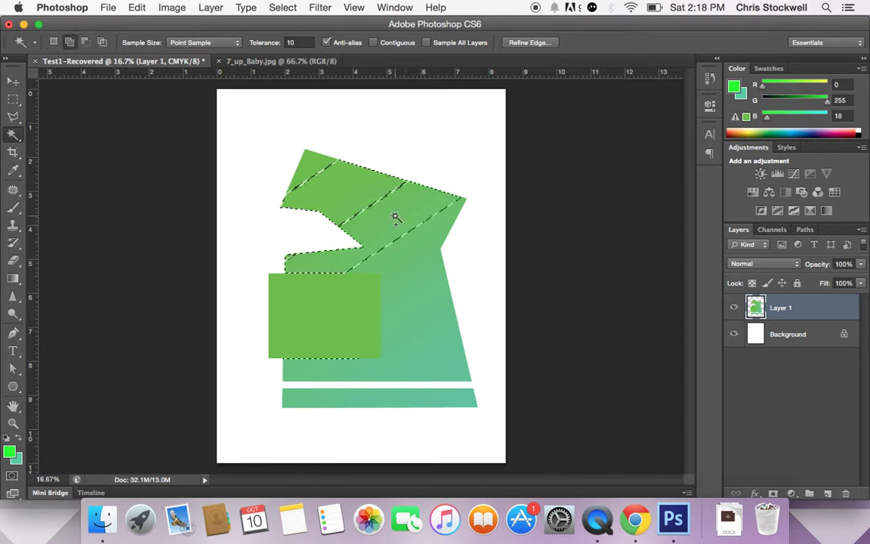
left_click(301, 167, "shift")
left_click(411, 288, "shift")
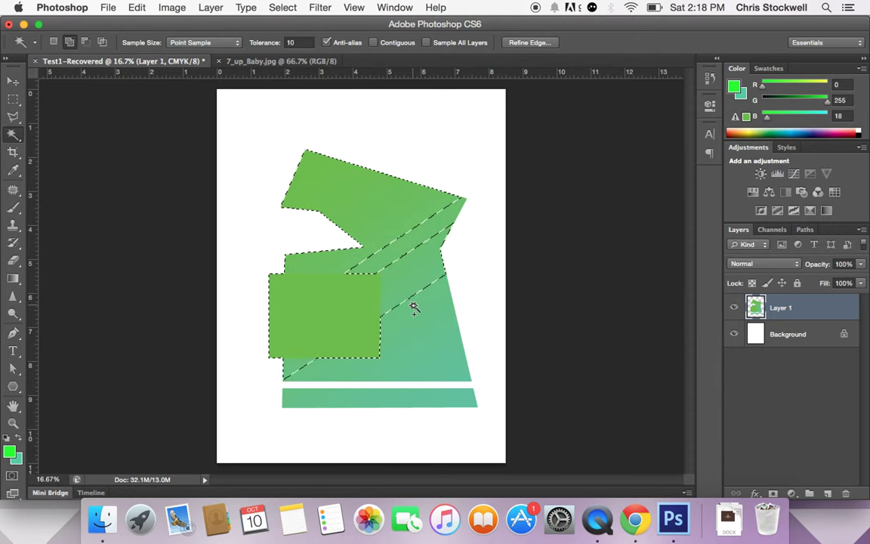
left_click(446, 381, "shift")
left_click(386, 262, "shift")
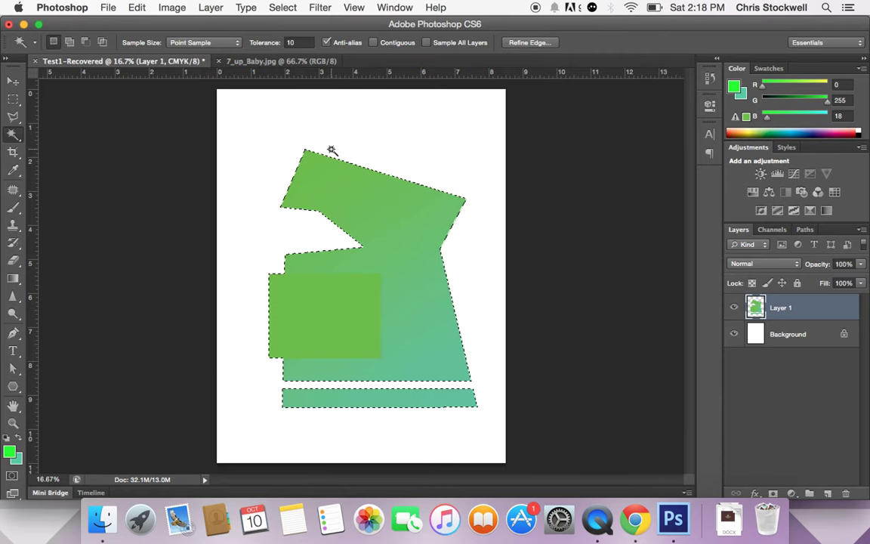
key("super+d")
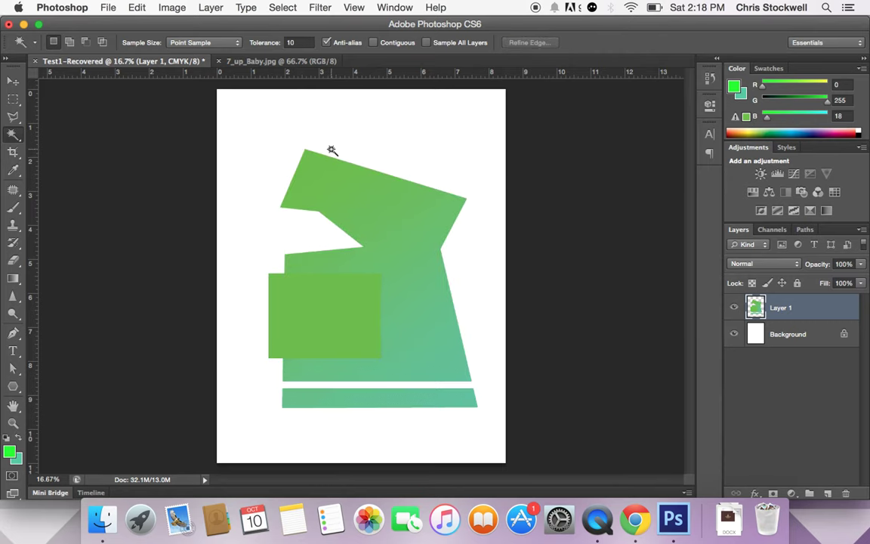
- Activate the Quick Selection tool and switch to the 7_up_Baby.jpg document
left_click(20, 138)
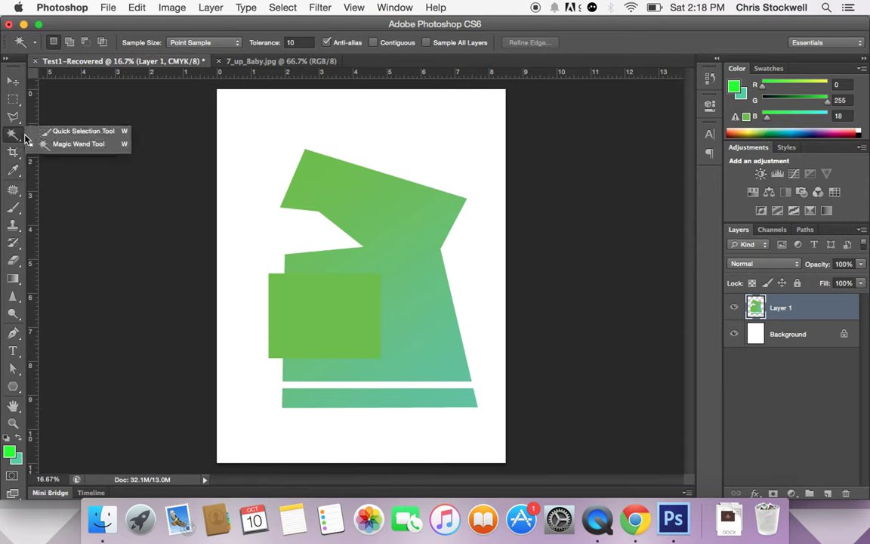
left_click(84, 133)
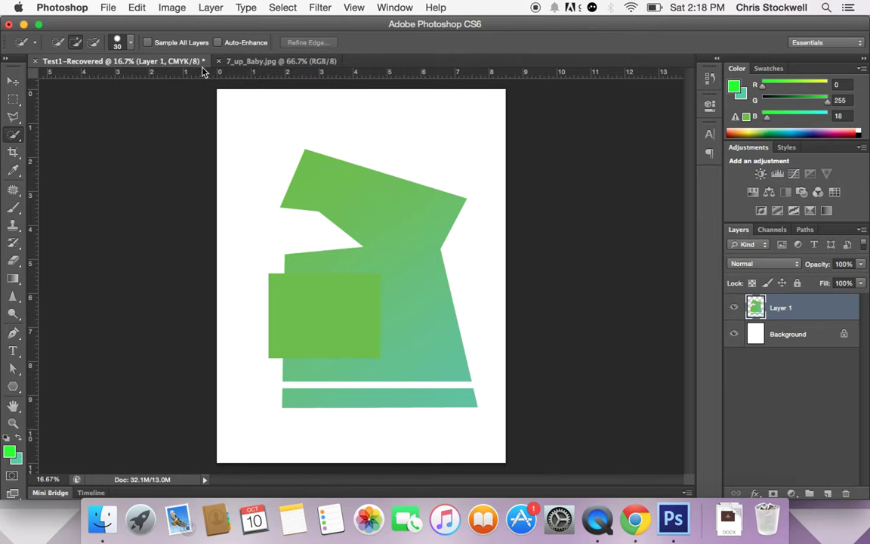
left_click(256, 63)
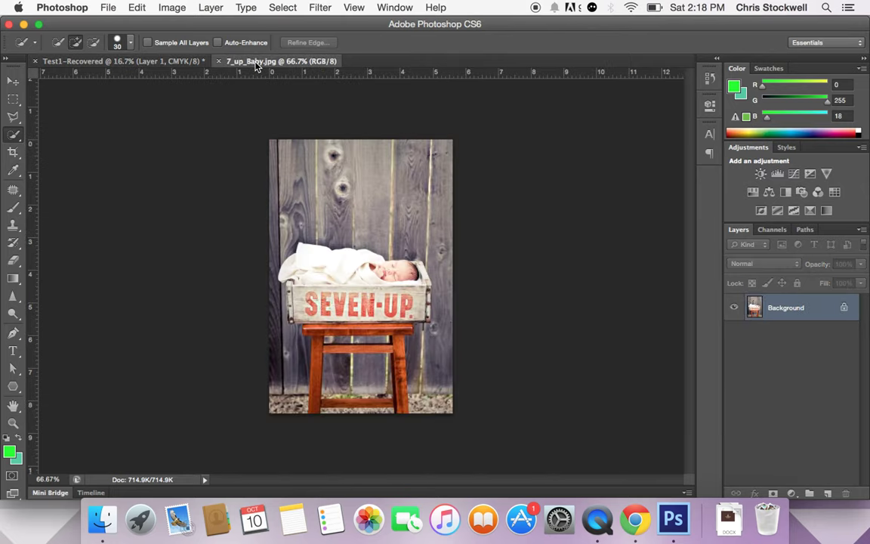
left_click(166, 62)
left_click(243, 64)
left_click(137, 63)
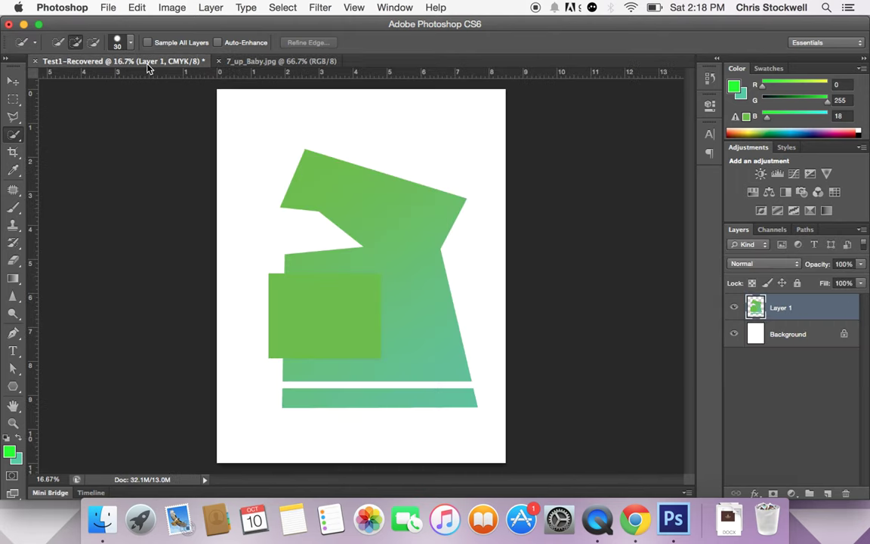
left_click(244, 65)
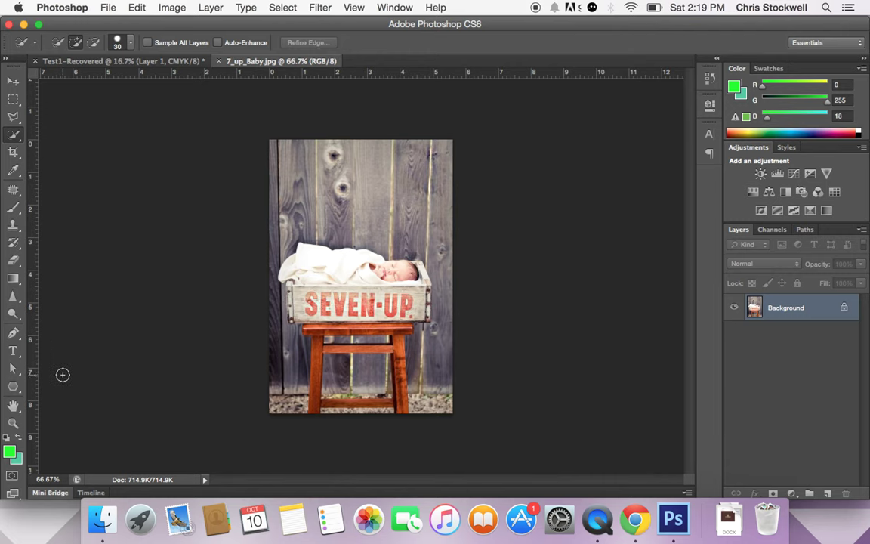
- Fit the whole baby photo to the screen and reactivate the Quick Selection tool
left_click(13, 424)
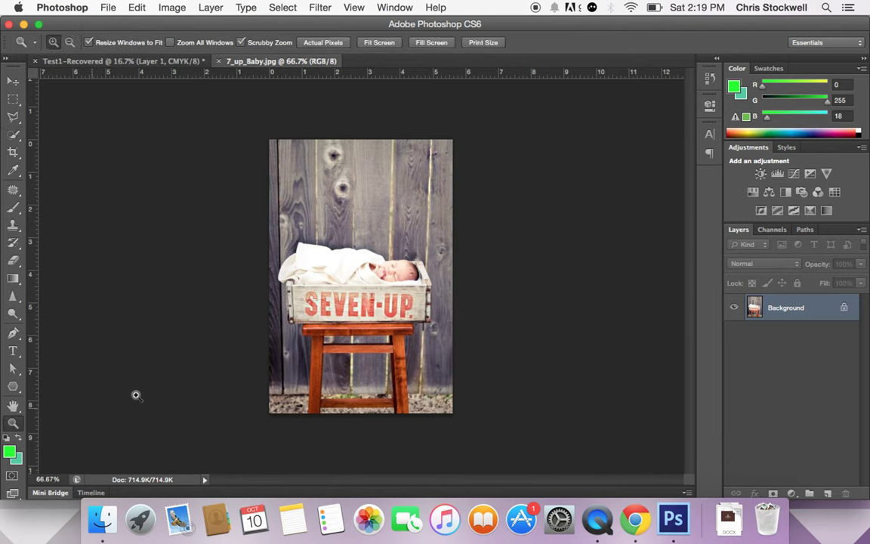
left_click(387, 276)
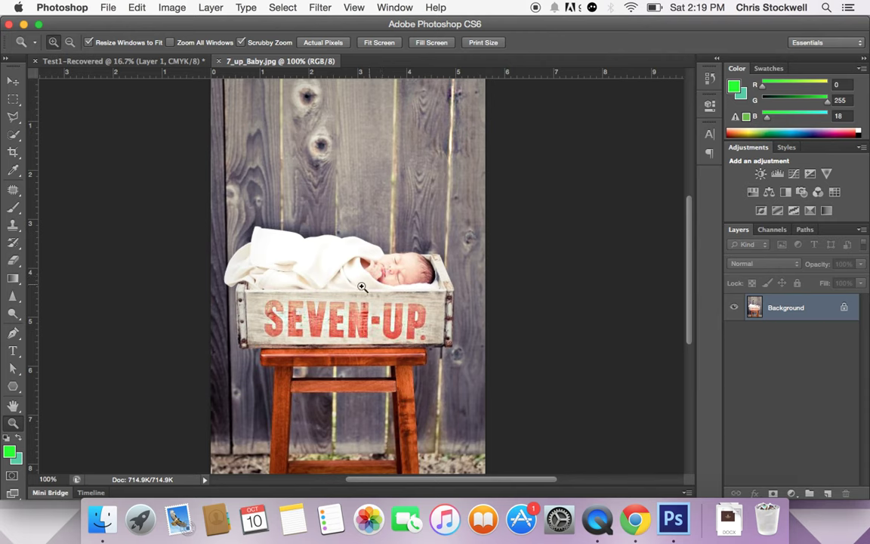
left_click(373, 44)
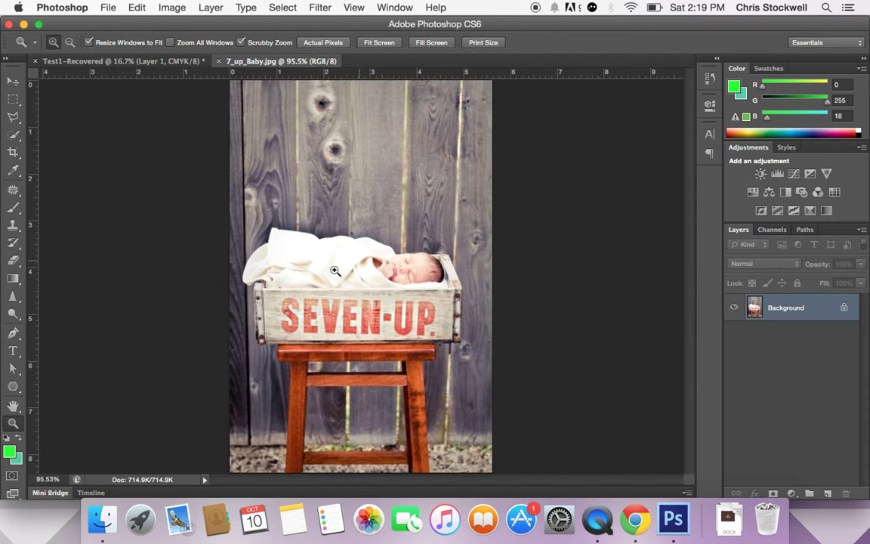
left_click(15, 137)
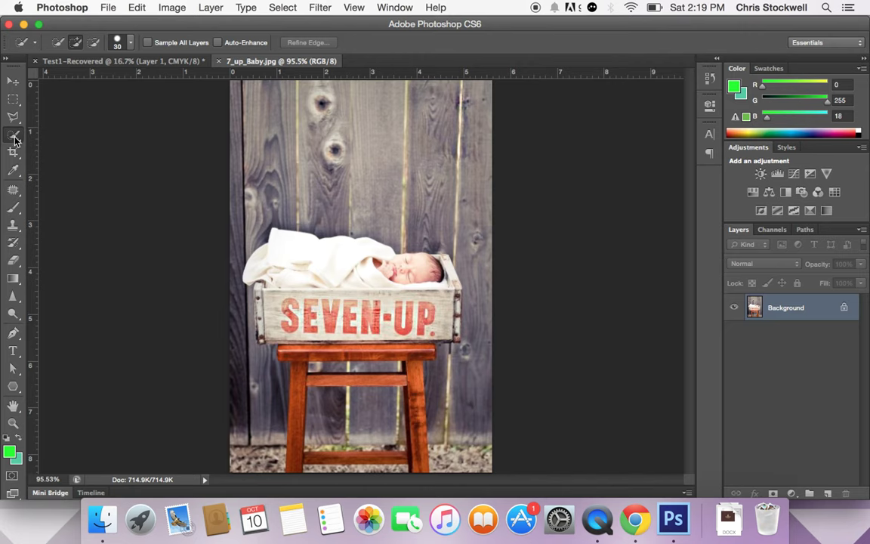
- Select the wooden fence around the baby and crate with the Quick Selection tool, including both sides and the area between the stool legs
left_click(15, 138)
left_click(75, 135)
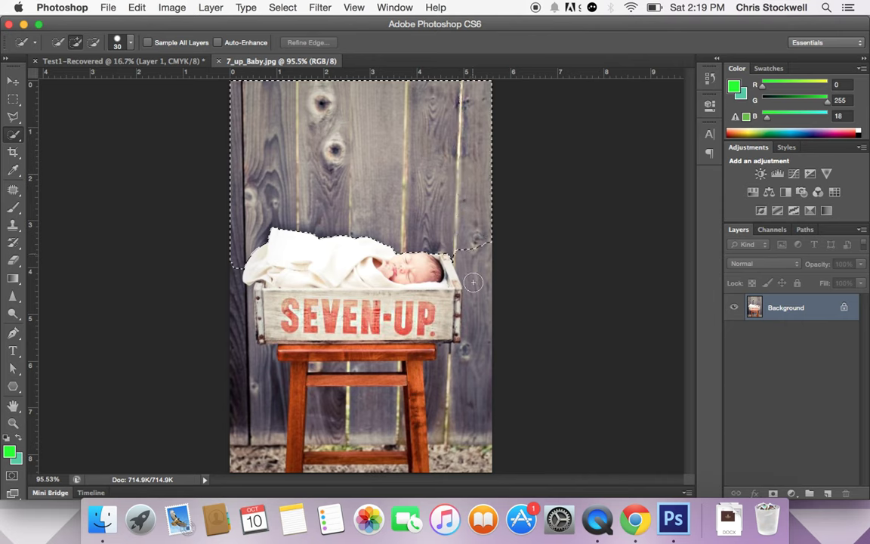
left_click_drag(468, 394, 454, 429)
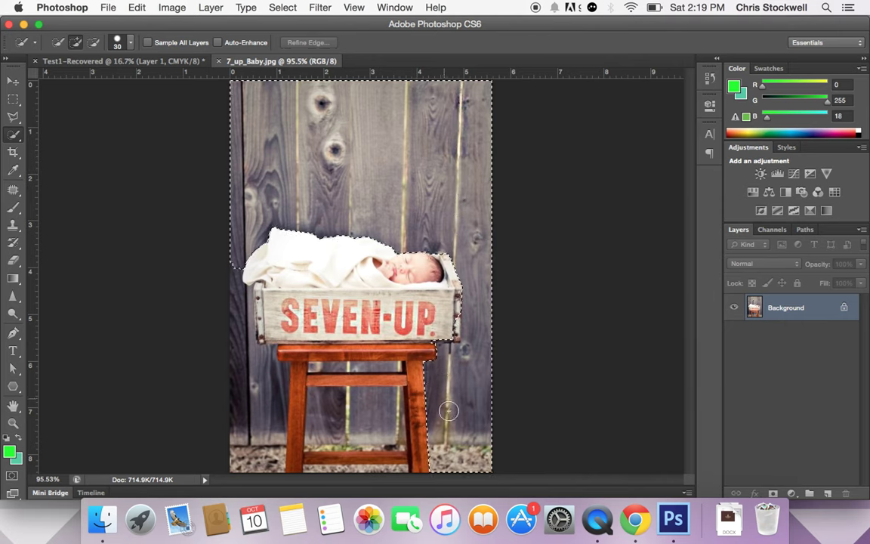
mouse_move(237, 291)
left_mouse_down()
mouse_move(244, 417)
mouse_move(262, 433)
left_mouse_up()
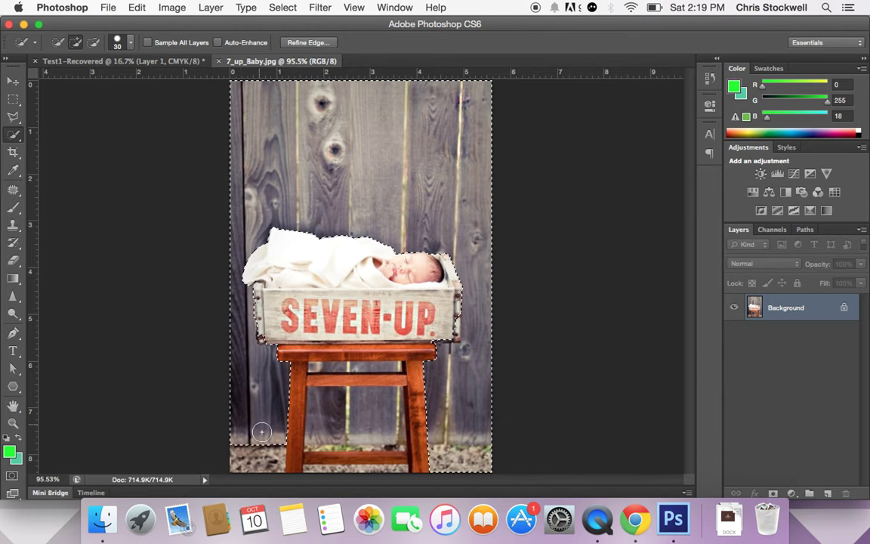
left_click_drag(302, 361, 390, 432)
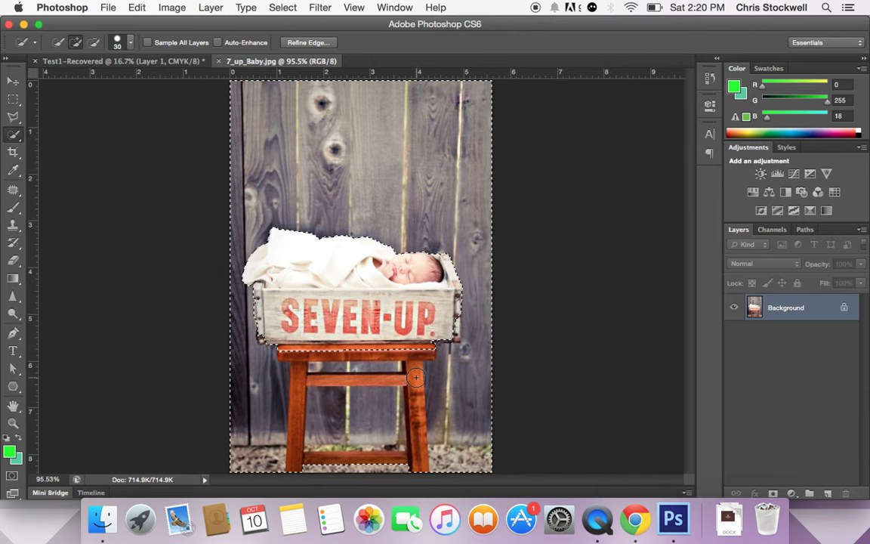
- Magnify the crate's right edge to 400% and set the Quick Selection brush size to 11 px
left_click(12, 424)
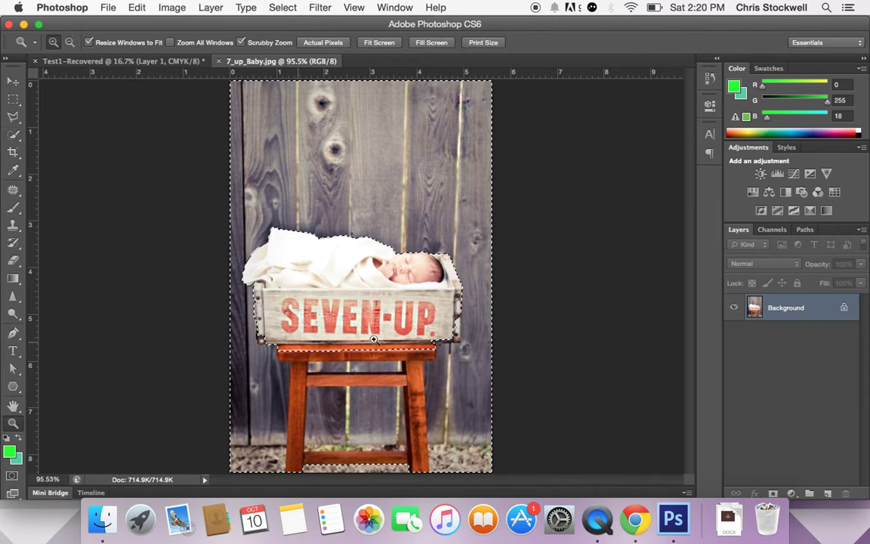
left_click(468, 319)
left_click(467, 319)
left_click(467, 319)
left_click(465, 320)
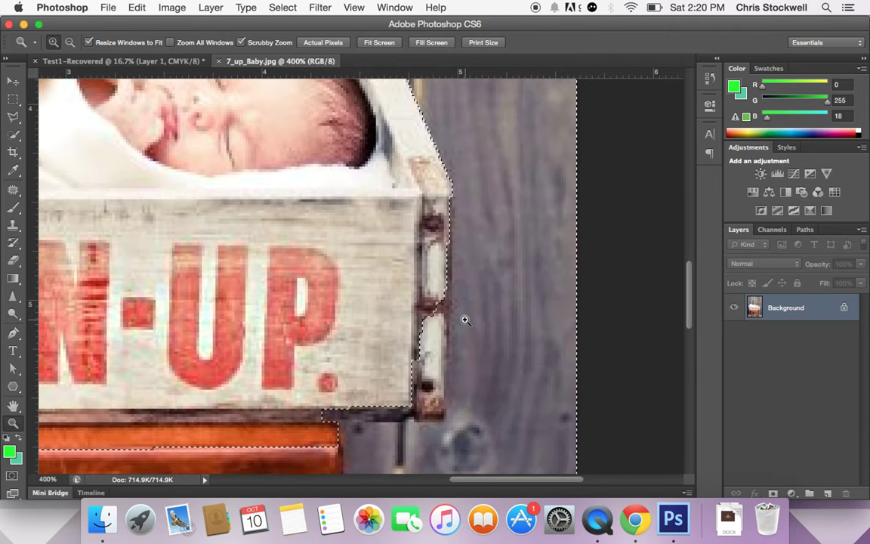
left_click(11, 136)
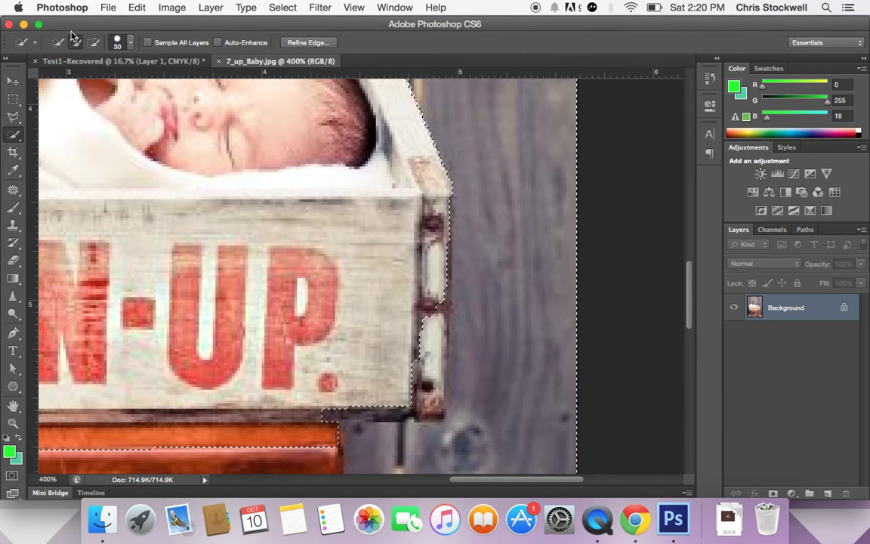
left_click(120, 39)
left_click_drag(78, 81, 64, 81)
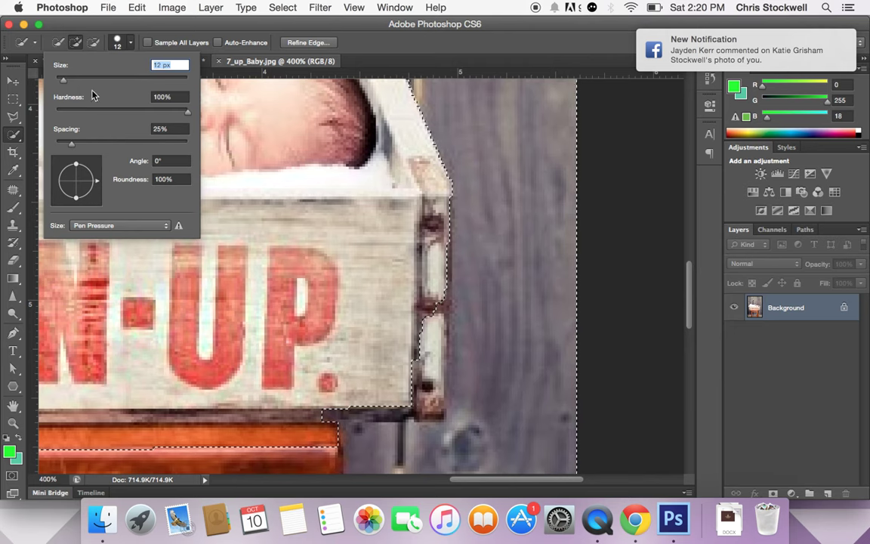
left_click(63, 80)
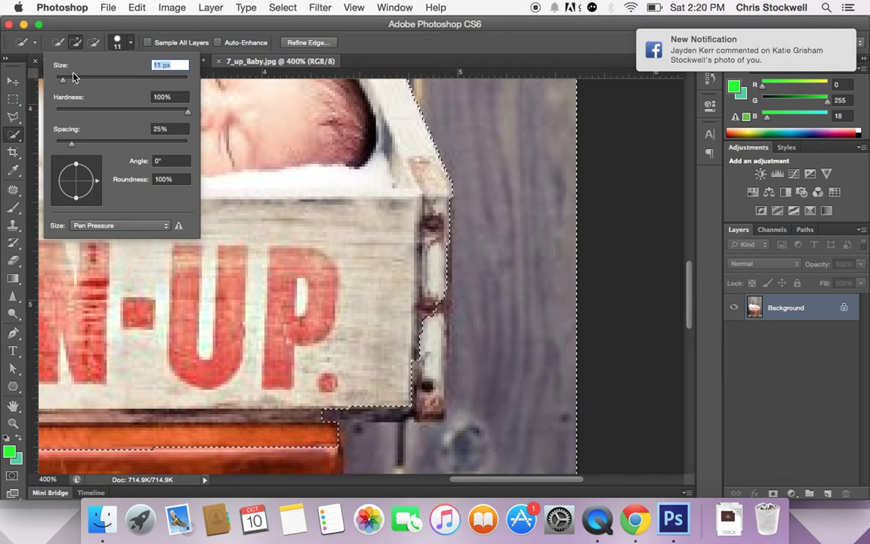
left_click(131, 43)
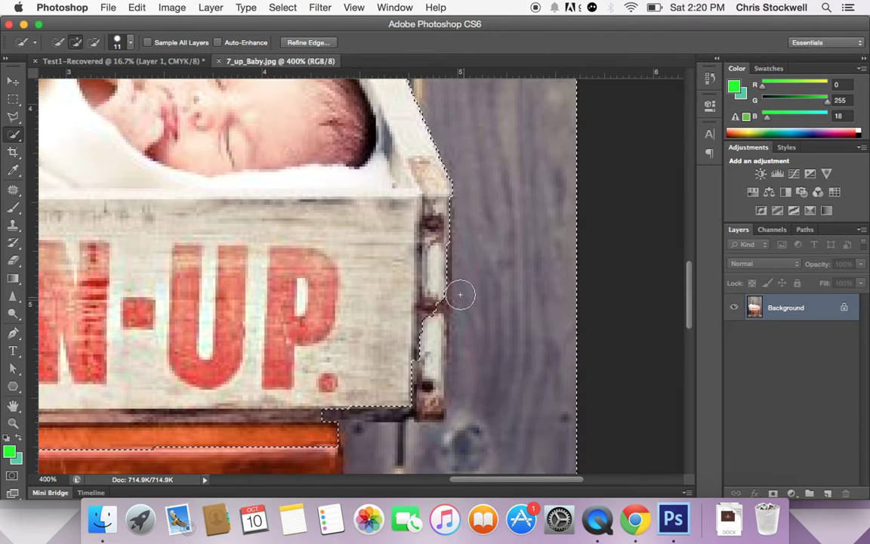
- Subtract the crate's right and bottom edges and the stool seat from the selection, and add back the fence area just beneath the crate
left_click(95, 41)
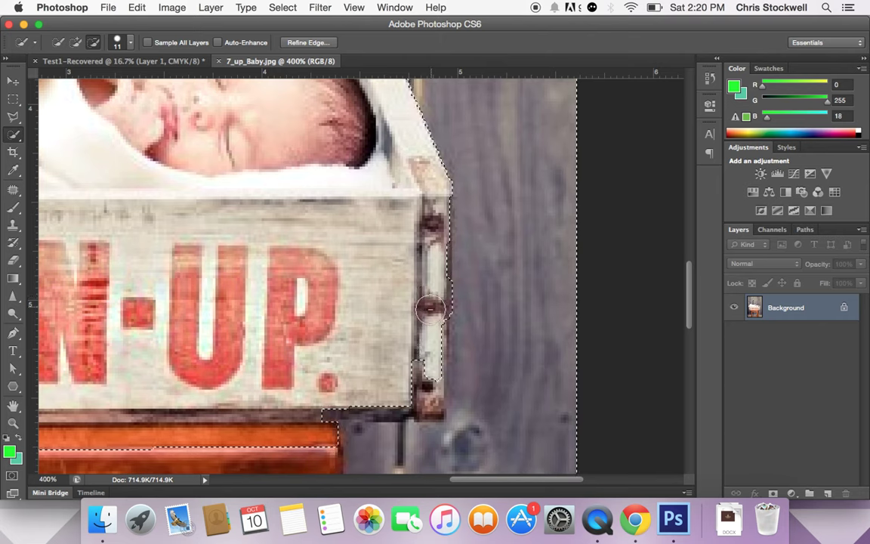
left_click_drag(427, 355, 402, 408)
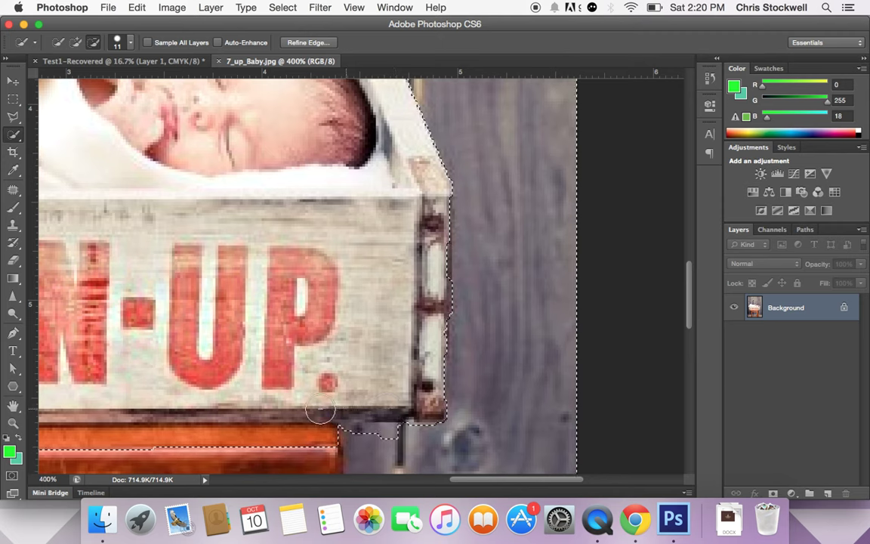
mouse_move(312, 438)
left_mouse_down()
mouse_move(314, 452)
mouse_move(76, 452)
left_mouse_up()
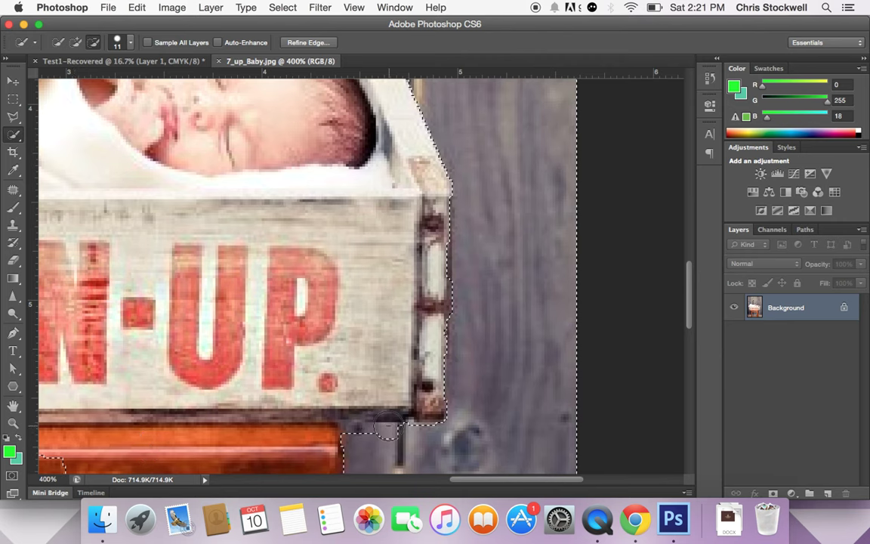
left_click(75, 42)
left_click(385, 433)
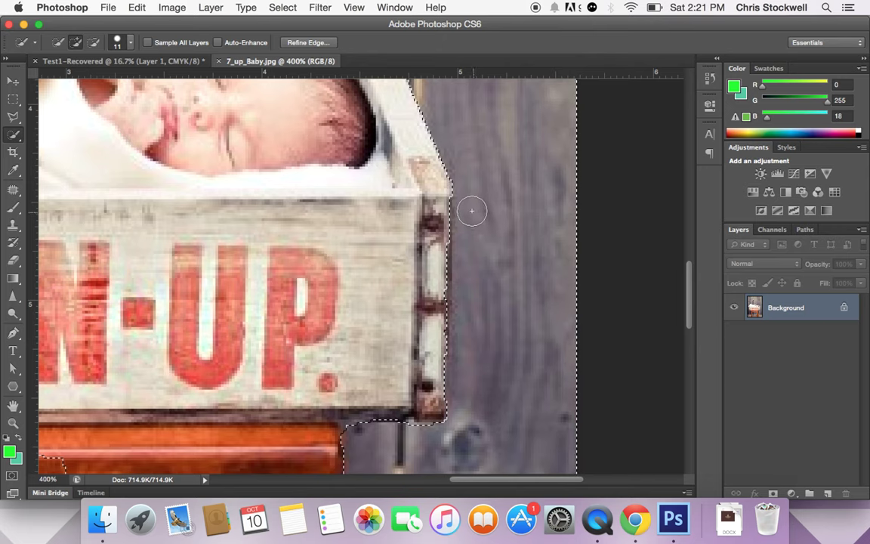
- Check the selection edge around the baby's head, fit the whole photo to the screen, and add a new layer above the Background
scroll(474, 221, "up", 1)
scroll(474, 222, "up", 10)
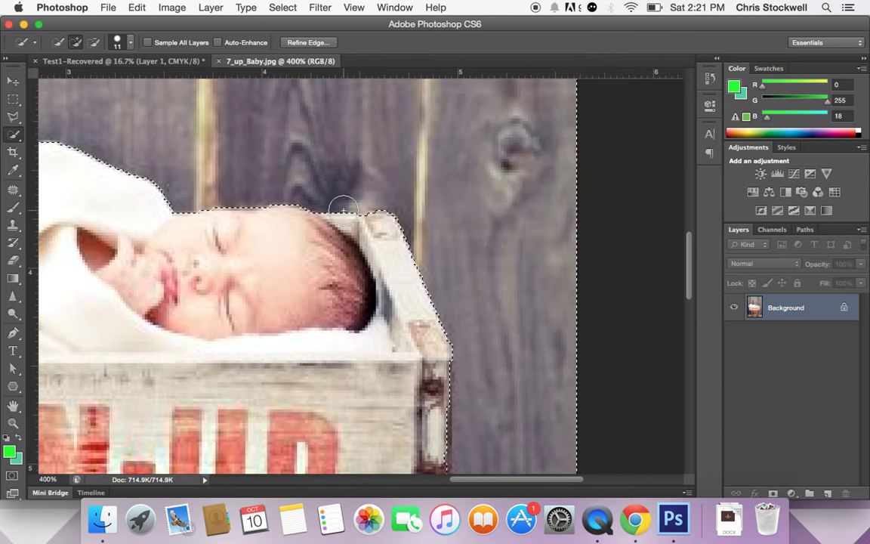
left_click(13, 424)
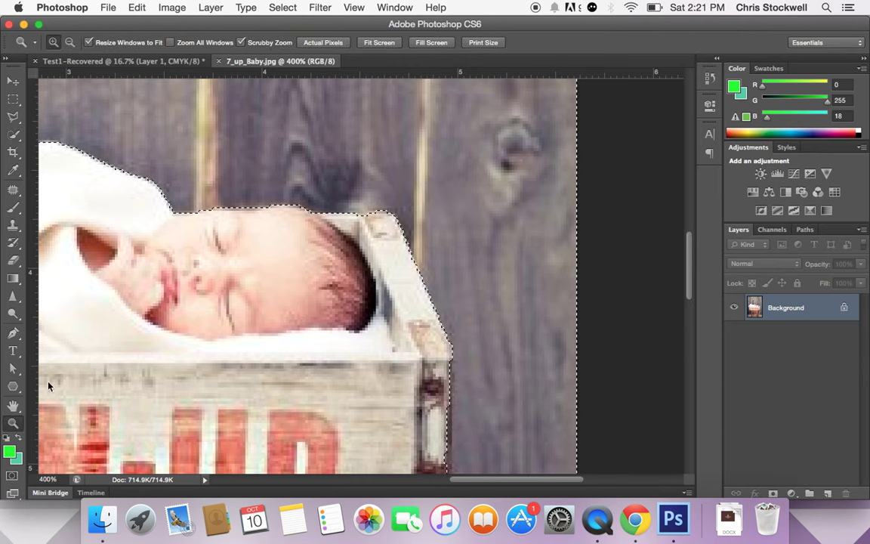
left_click(379, 43)
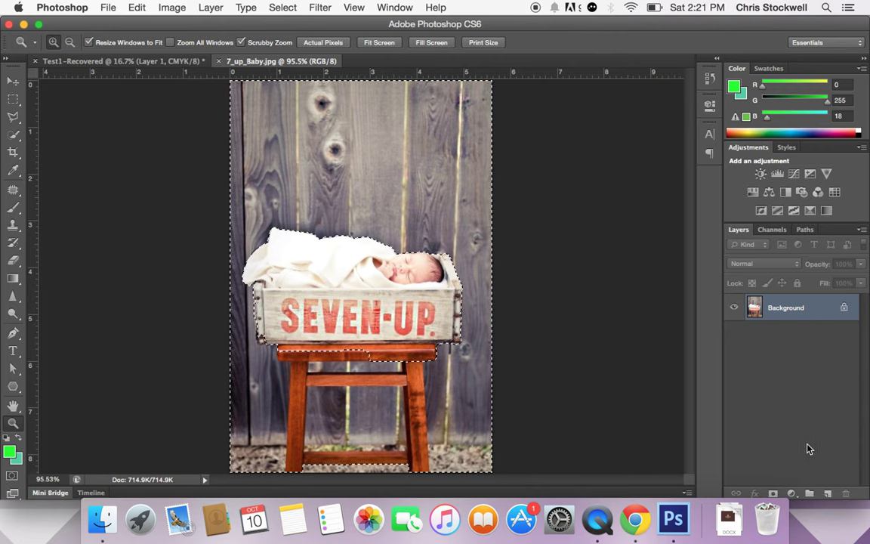
left_click(827, 492)
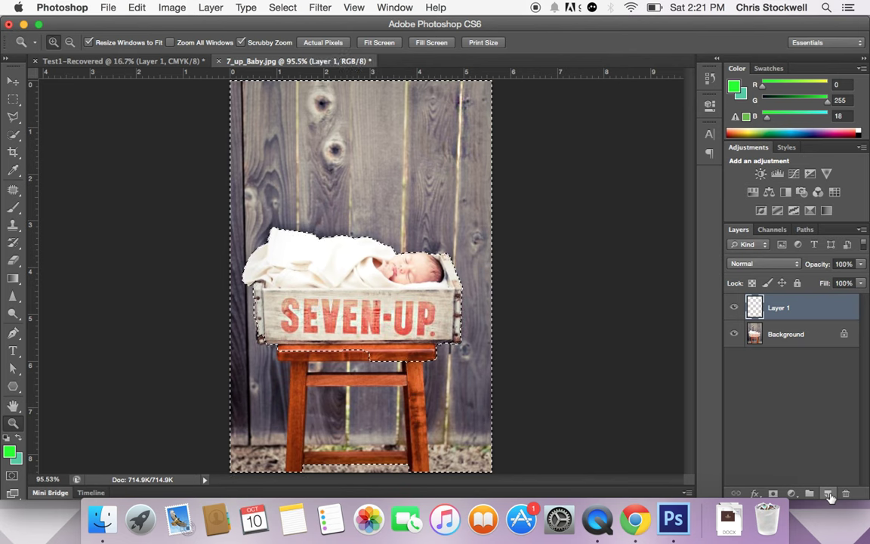
- Fill the selected area on the new layer with the green foreground color using the Paint Bucket
left_click_drag(14, 278, 49, 277)
left_click(75, 287)
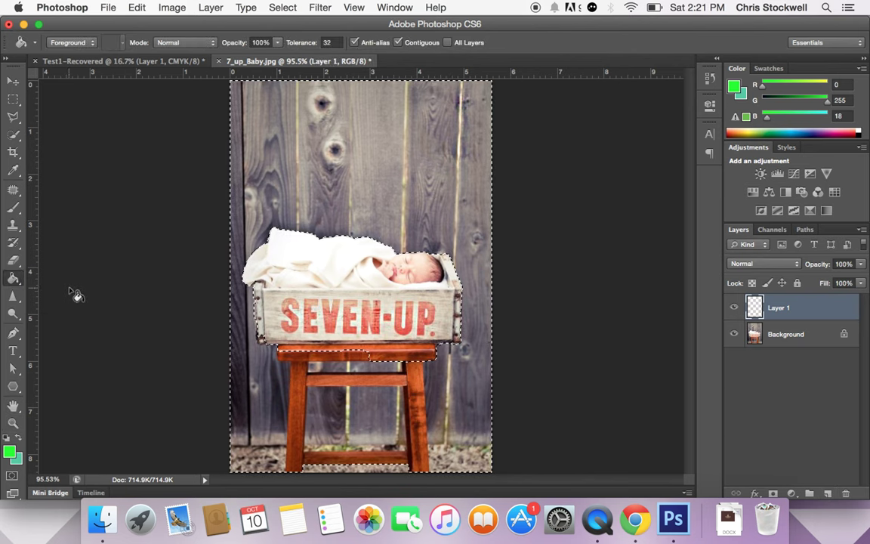
left_click(412, 152)
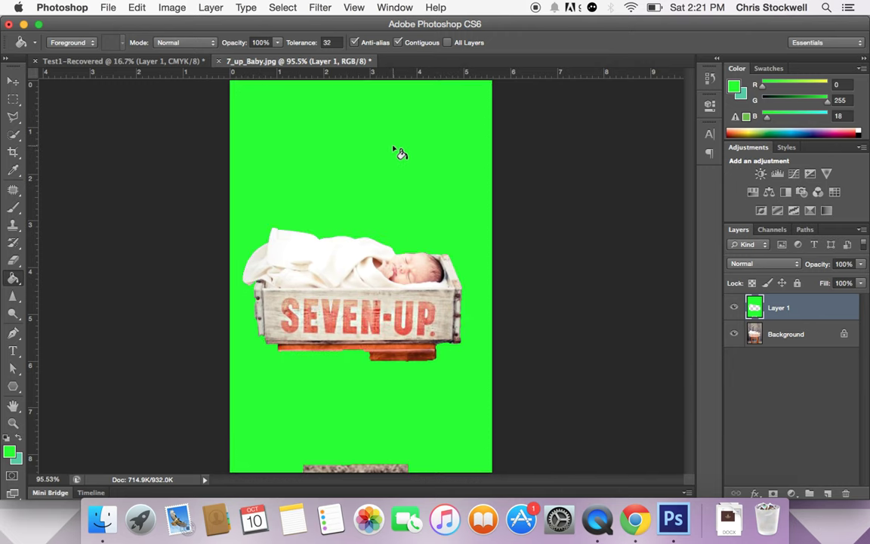
- Delete the Paint Bucket fill from the document history, keeping the new layer
left_click(711, 81)
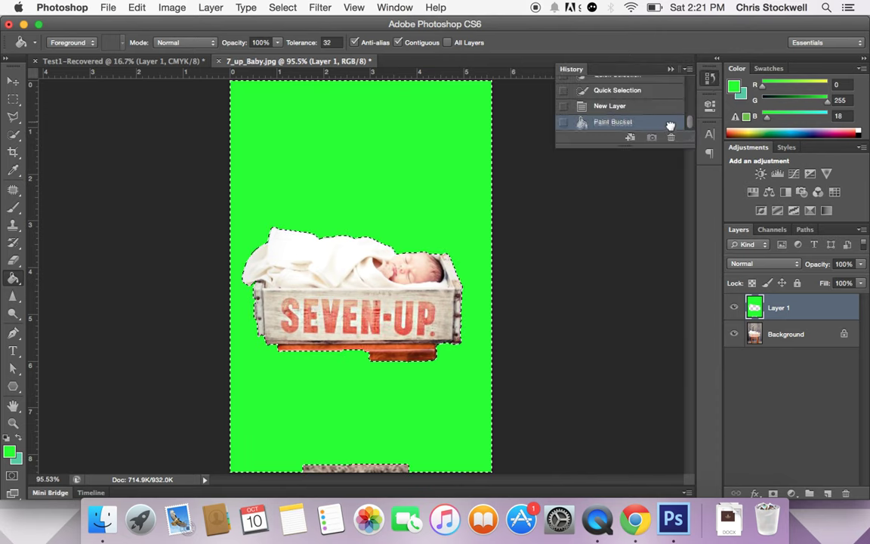
left_click_drag(670, 125, 671, 138)
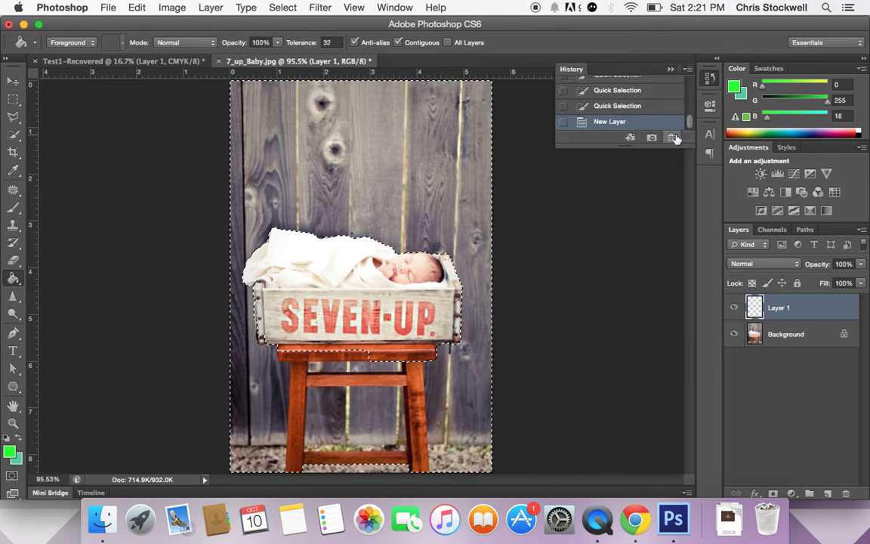
left_click(670, 69)
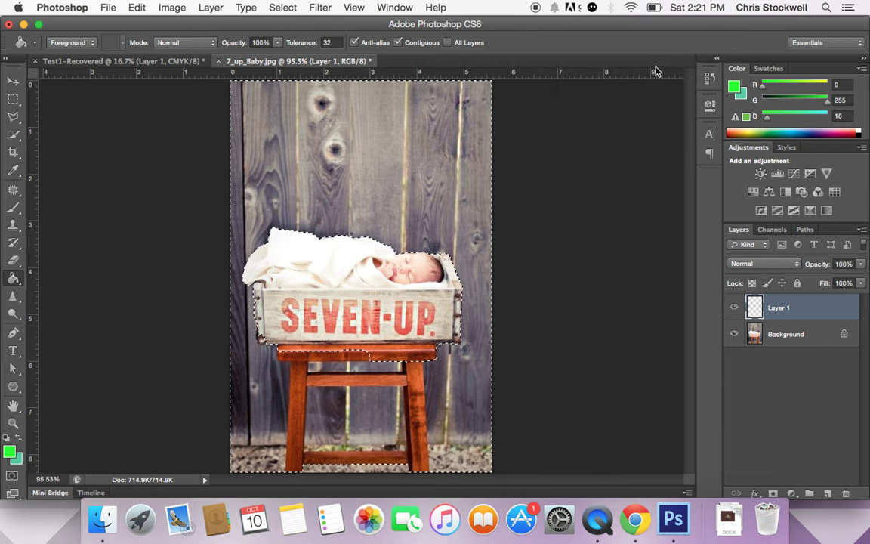
- Apply a Gaussian Blur with a radius of 3.4 pixels to the selected area of the Background layer
left_click(323, 8)
left_click(324, 8)
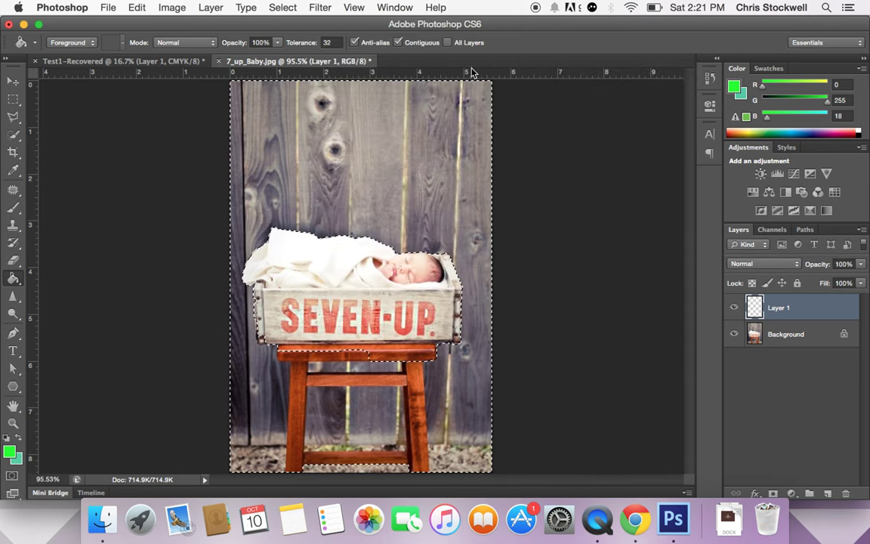
left_click(748, 334)
left_click(321, 9)
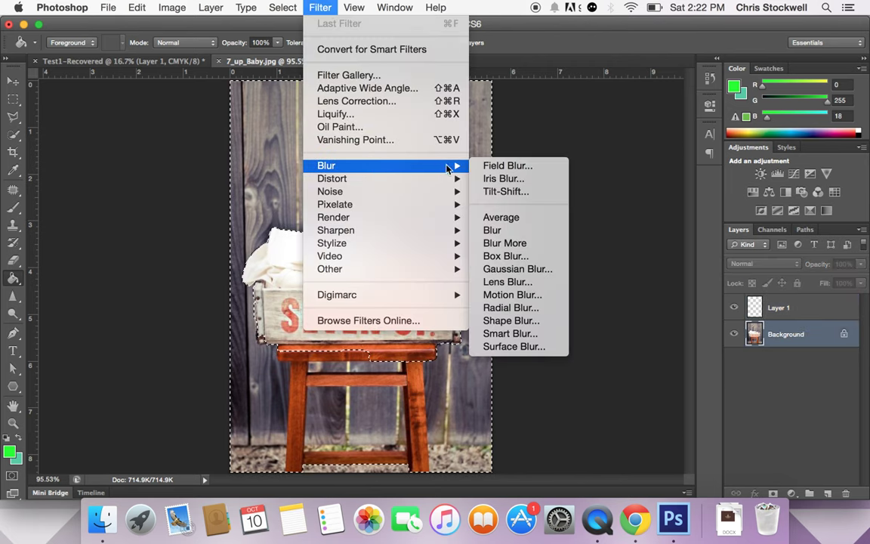
left_click(526, 268)
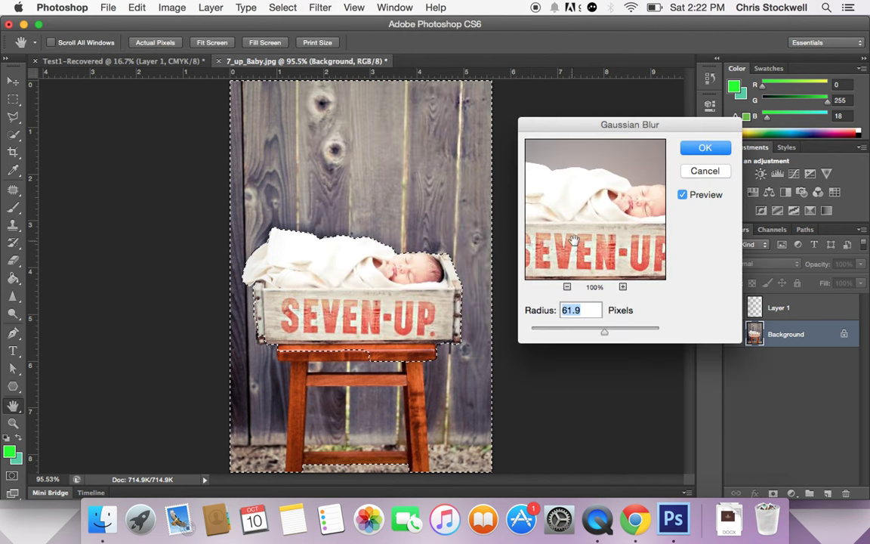
left_click_drag(605, 338, 554, 337)
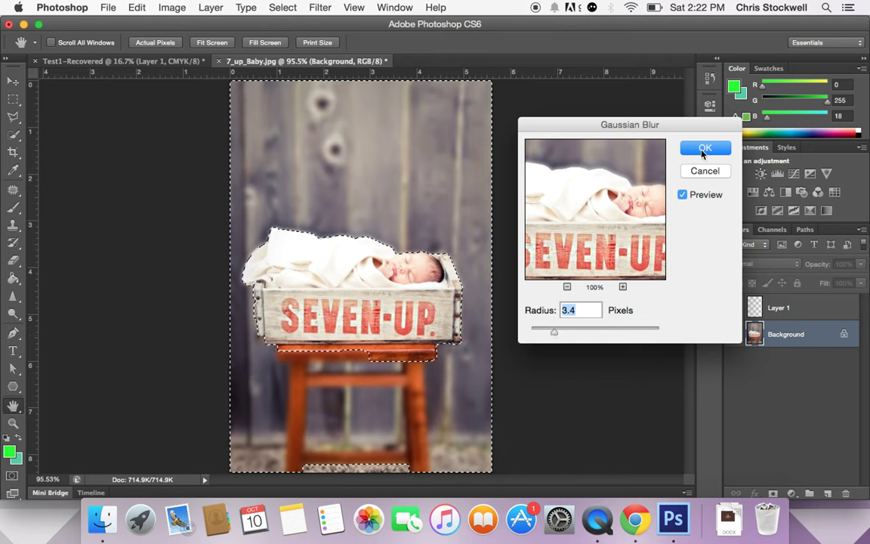